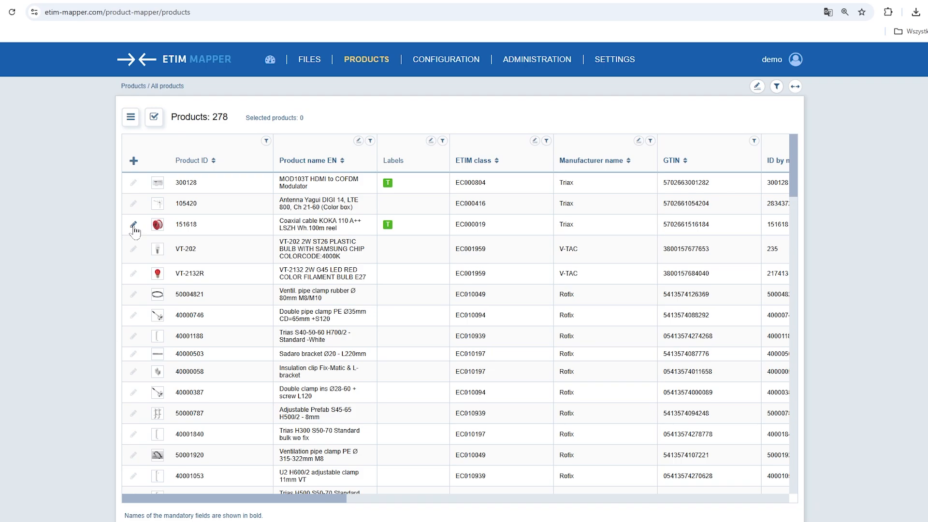
# Open the KOKA 110 coaxial cable product (ID 151618) for editing and expand its product descriptions to every language.
pyautogui.click(134, 226)
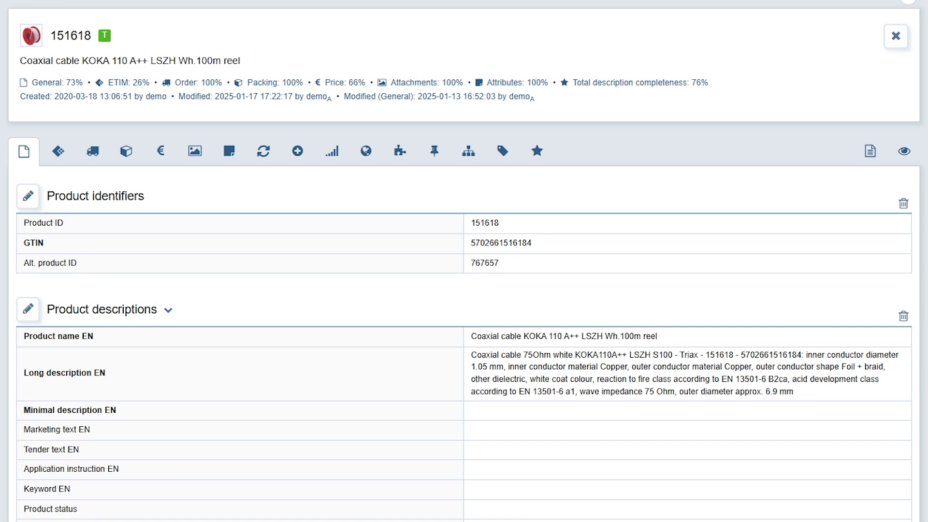
pyautogui.click(168, 312)
pyautogui.scroll(-4, 169, 316)
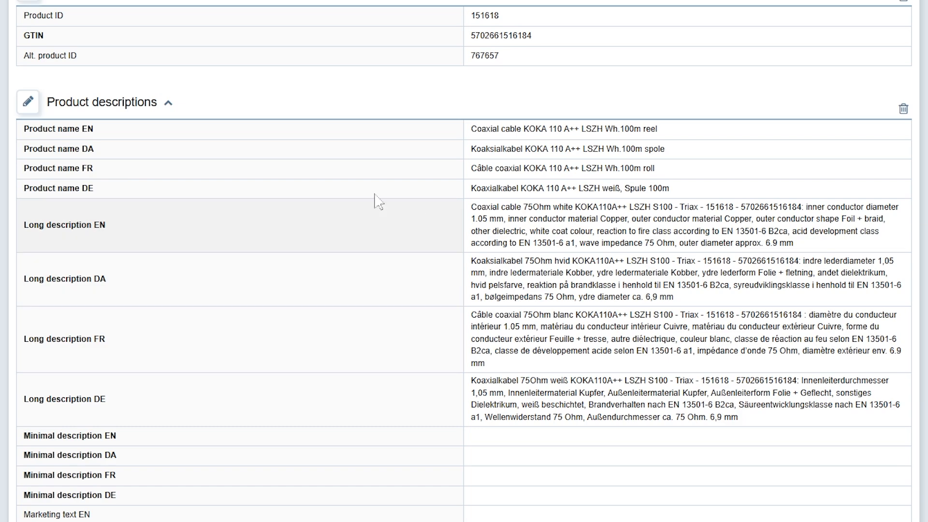
# Open the product descriptions in edit mode and review the French and Danish long descriptions and the remaining fields.
pyautogui.click(28, 101)
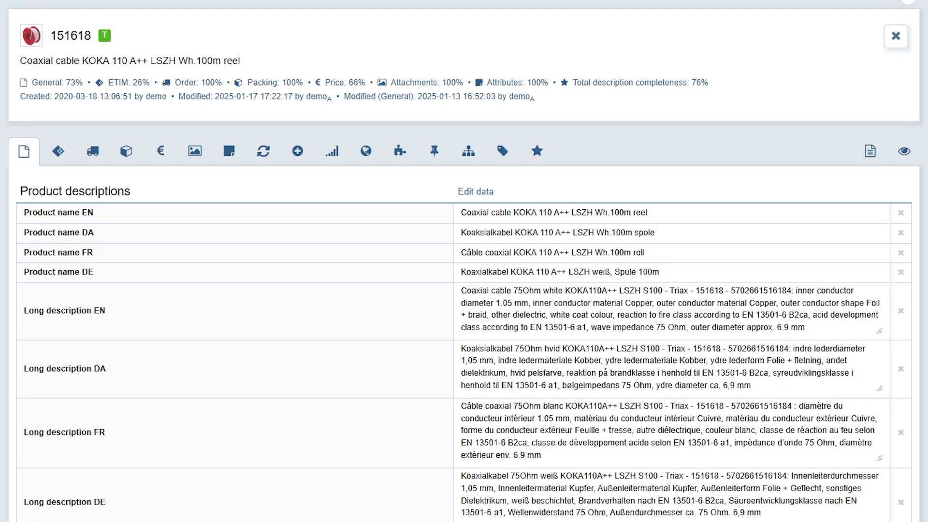
pyautogui.scroll(-3, 311, 315)
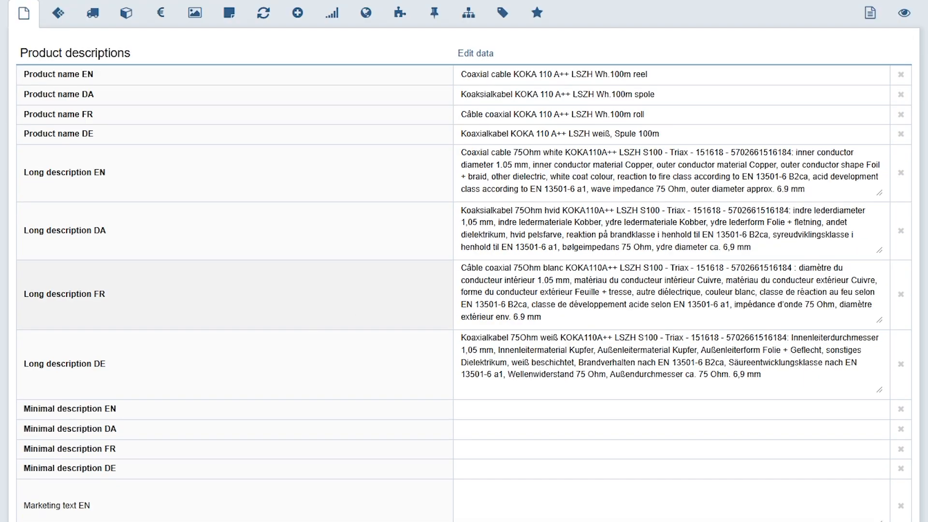
pyautogui.moveTo(541, 317); pyautogui.dragTo(457, 272)
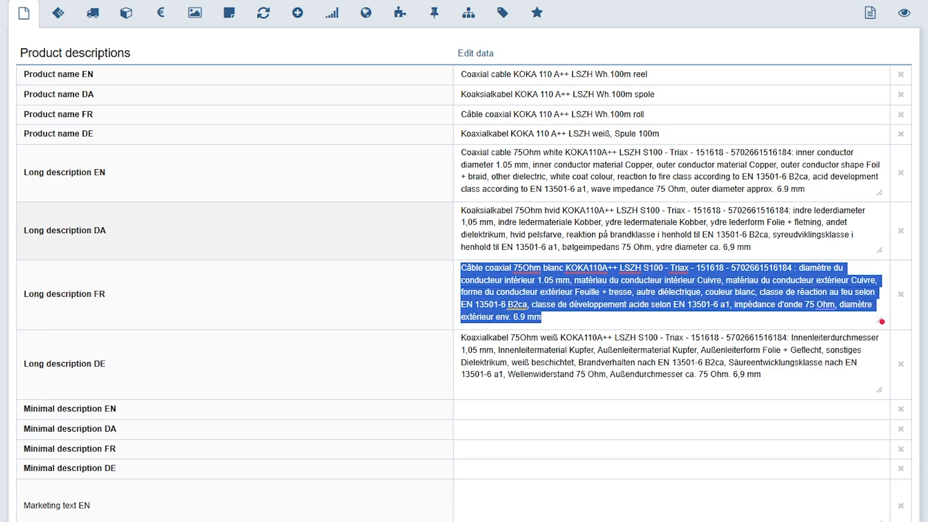
pyautogui.moveTo(752, 248); pyautogui.dragTo(460, 211)
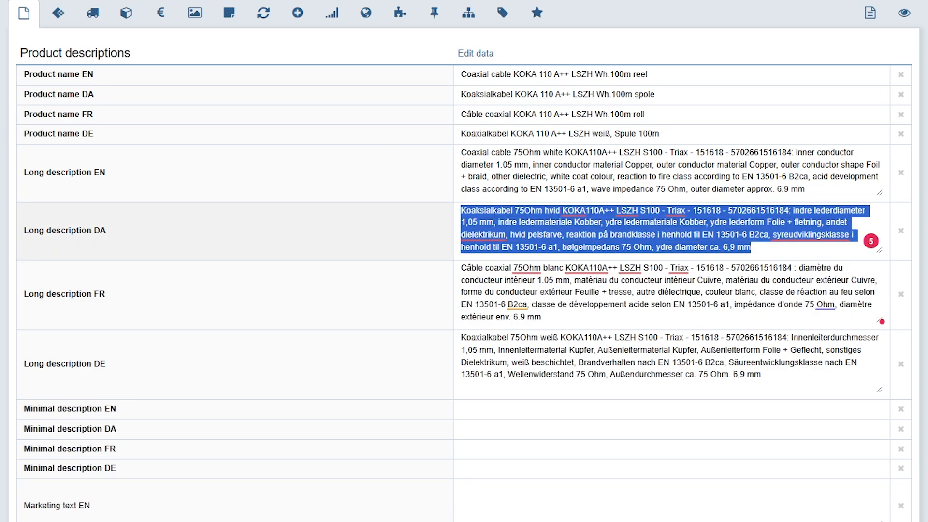
pyautogui.click(309, 43)
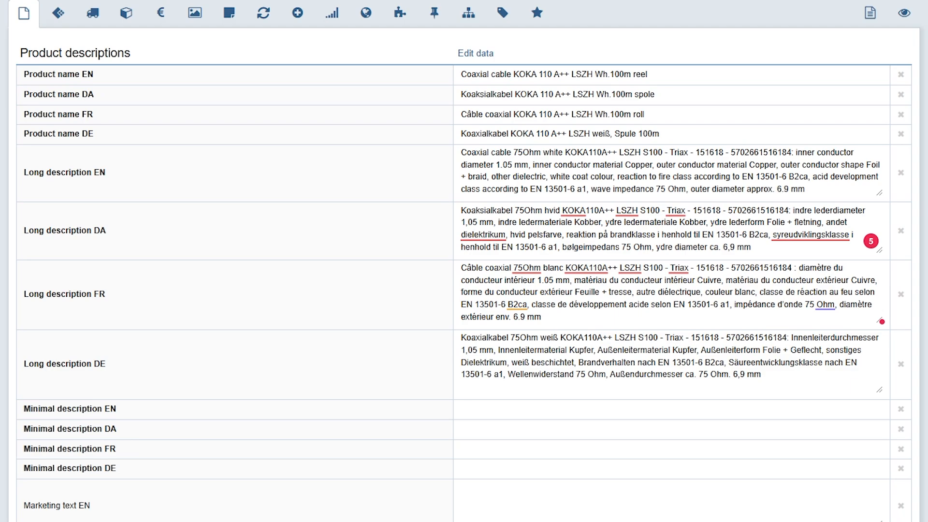
pyautogui.scroll(-14, 882, 322)
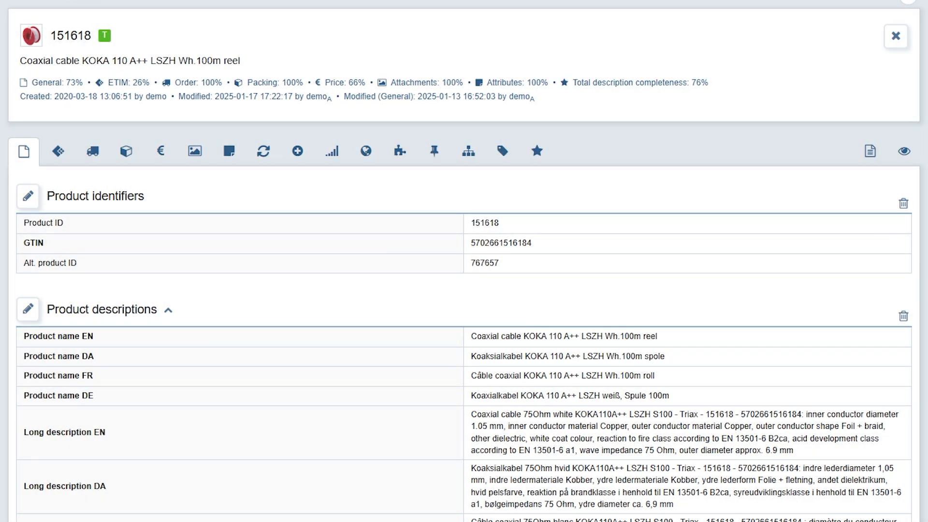
# Open the product's ETIM classification and preview the pictures of the listed ETIM classes.
pyautogui.click(59, 152)
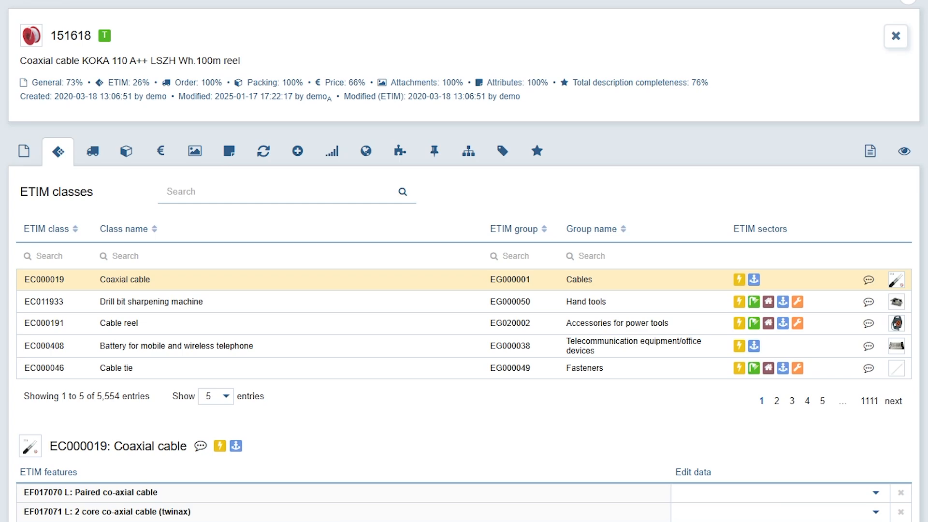
pyautogui.scroll(-3, 464, 261)
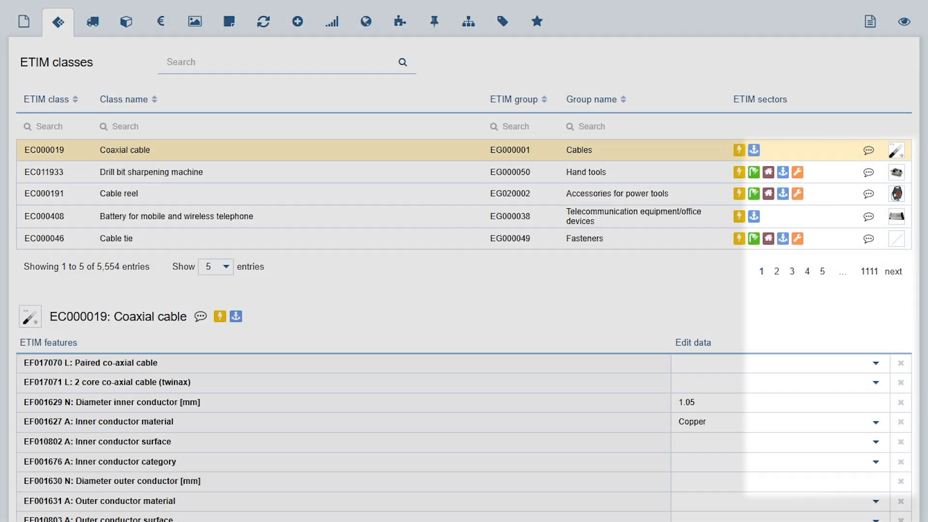
pyautogui.moveTo(896, 152)
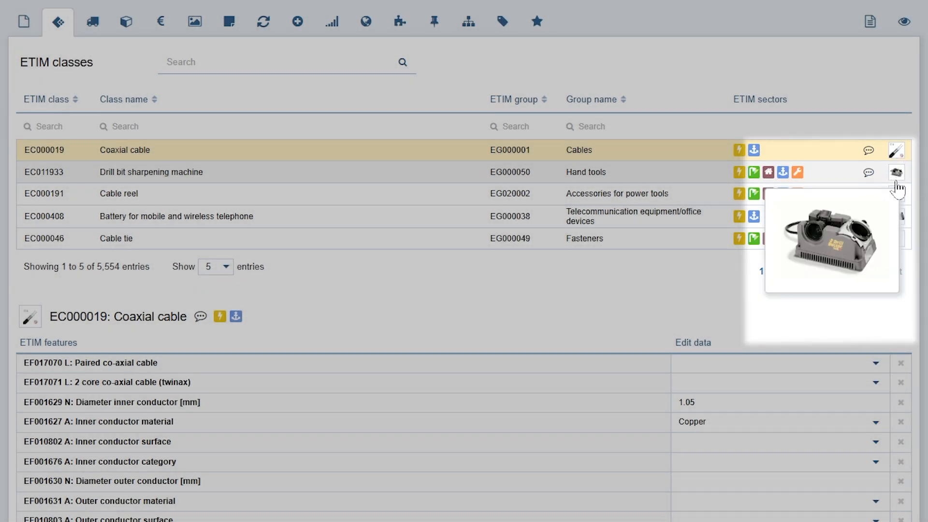
pyautogui.moveTo(897, 196)
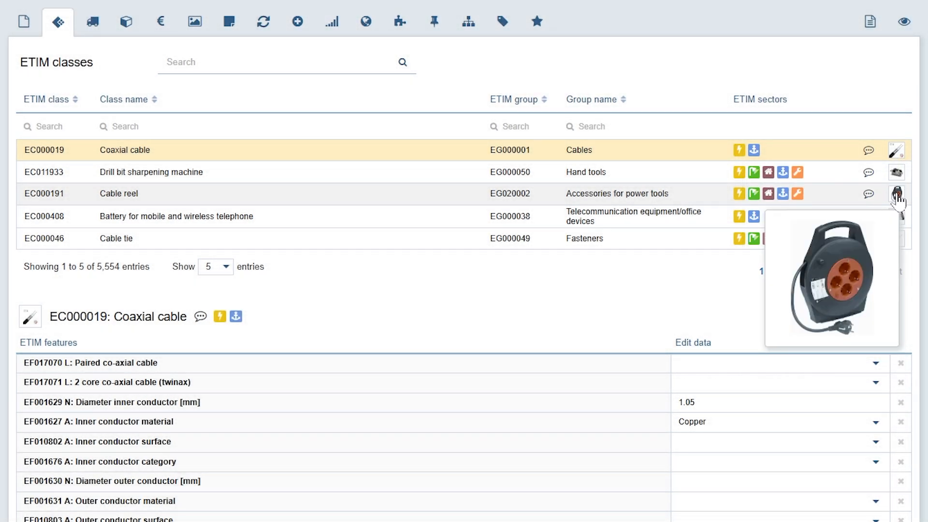
pyautogui.moveTo(897, 219)
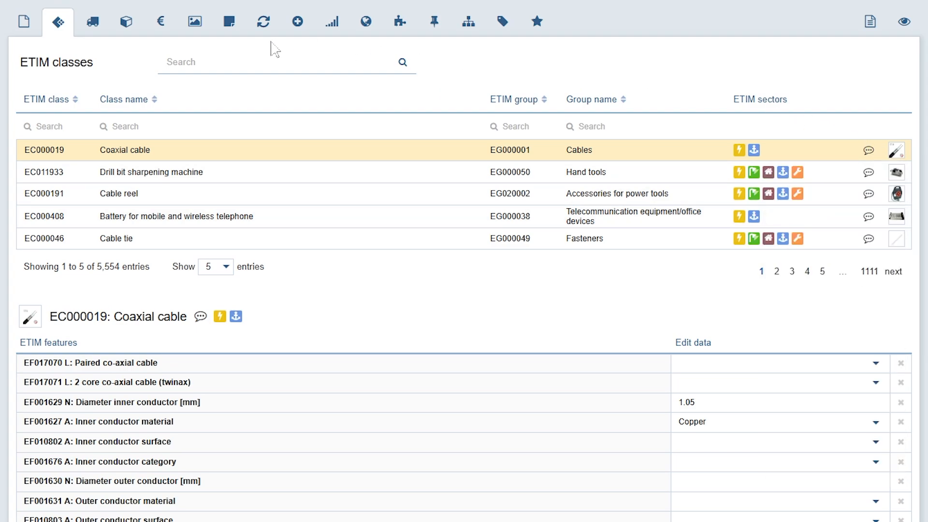
# Search the ETIM classes for "cable", narrow the search to "cable coa", and return to "cable".
pyautogui.write('cable')
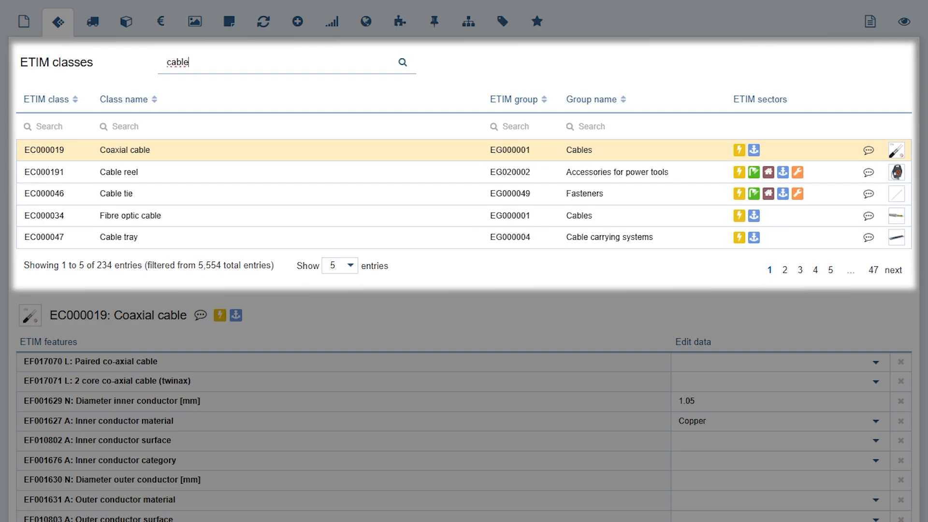
pyautogui.write(' coa')
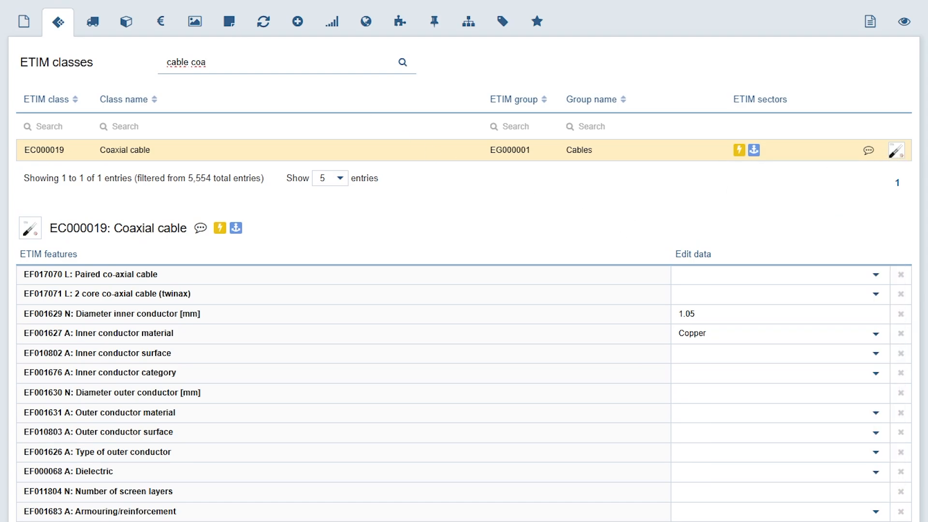
pyautogui.press('BackSpace')
pyautogui.press('BackSpace')
pyautogui.press('BackSpace')
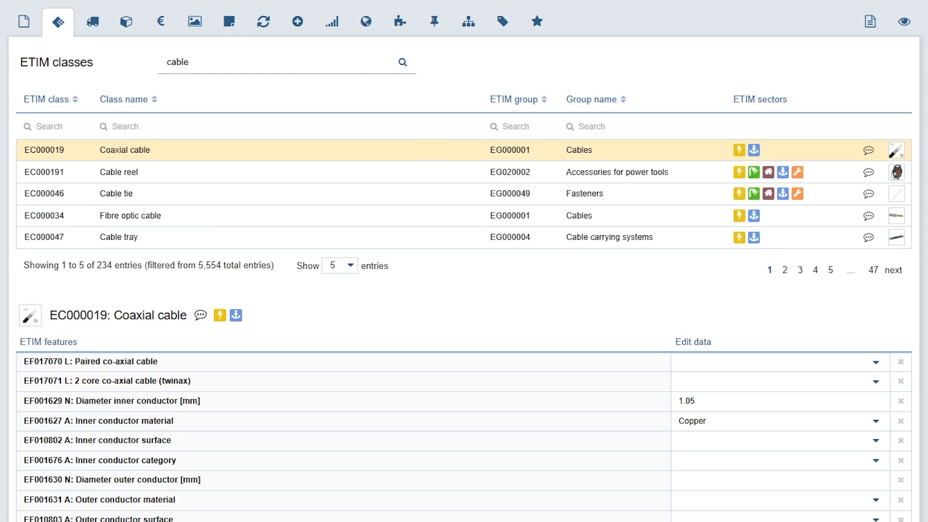
pyautogui.press('BackSpace')
# Set the coaxial cable's ETIM features: Paired co-axial cable to Yes, Inner conductor surface to Silver-plated, and Material outer sheath to Polyolefin.
pyautogui.scroll(-7, 464, 261)
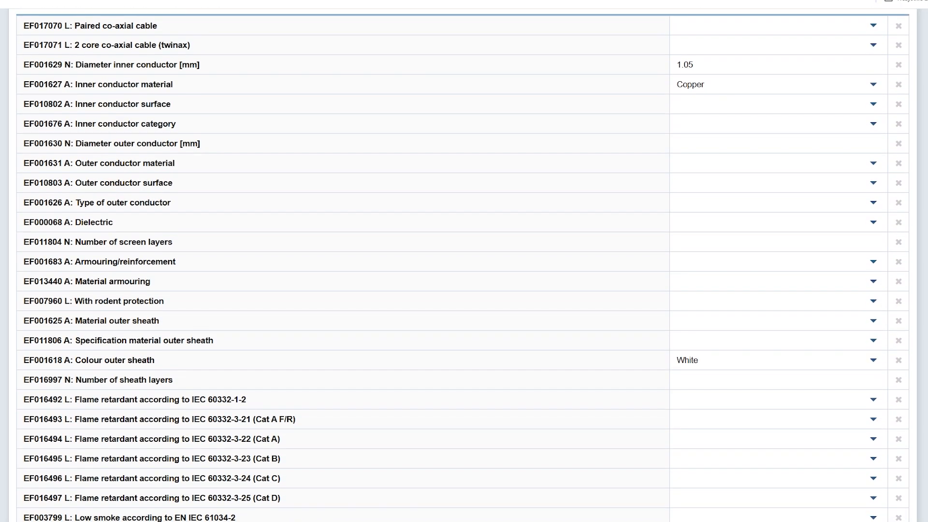
pyautogui.click(873, 27)
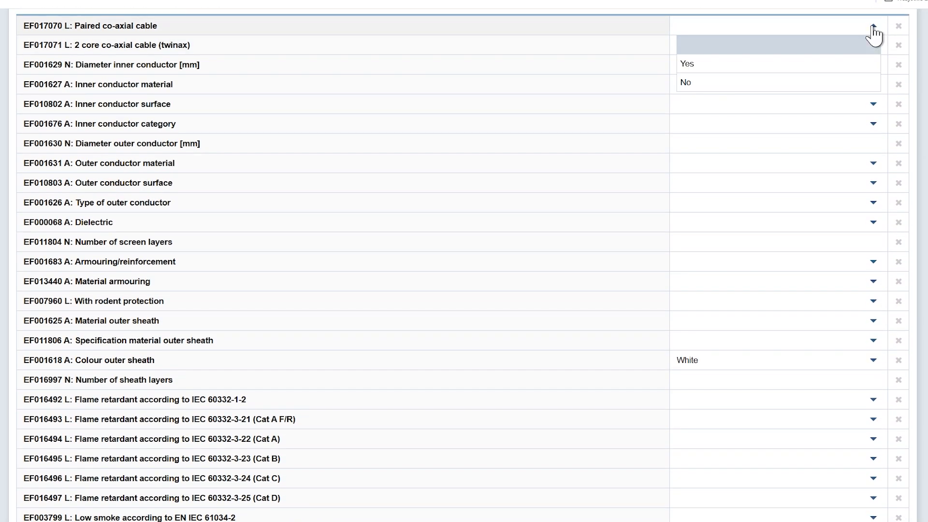
pyautogui.click(856, 63)
pyautogui.click(875, 109)
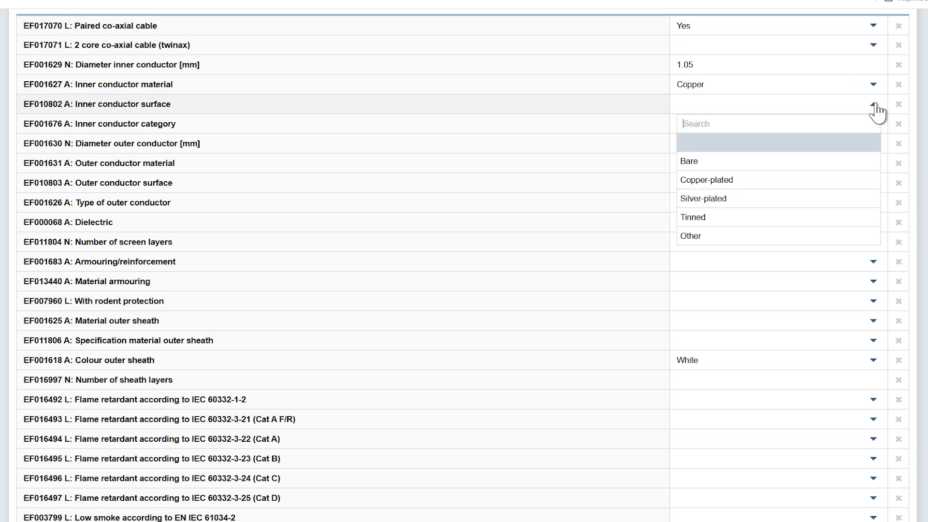
pyautogui.click(769, 199)
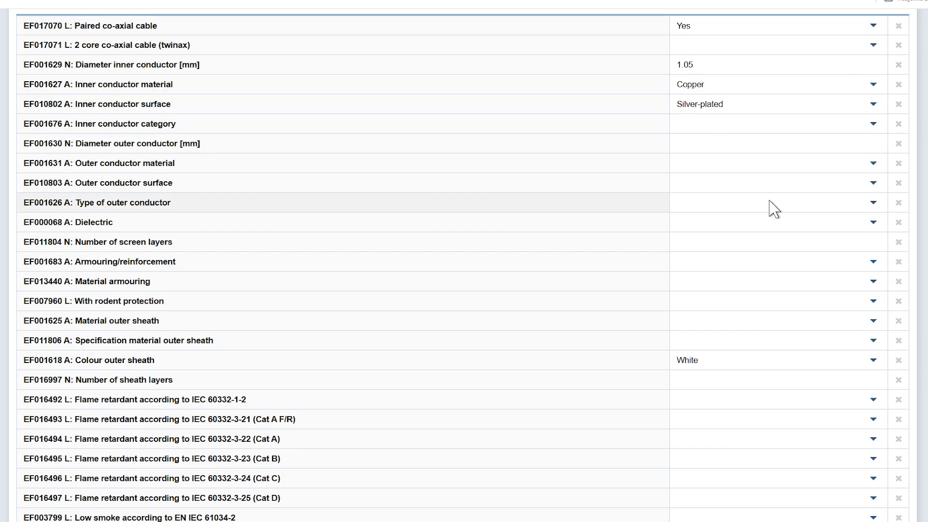
pyautogui.click(823, 325)
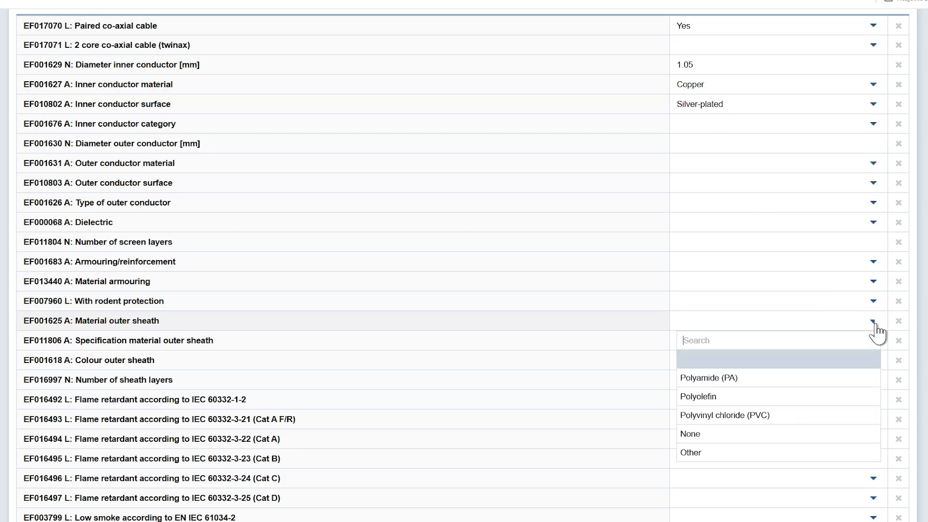
pyautogui.click(756, 396)
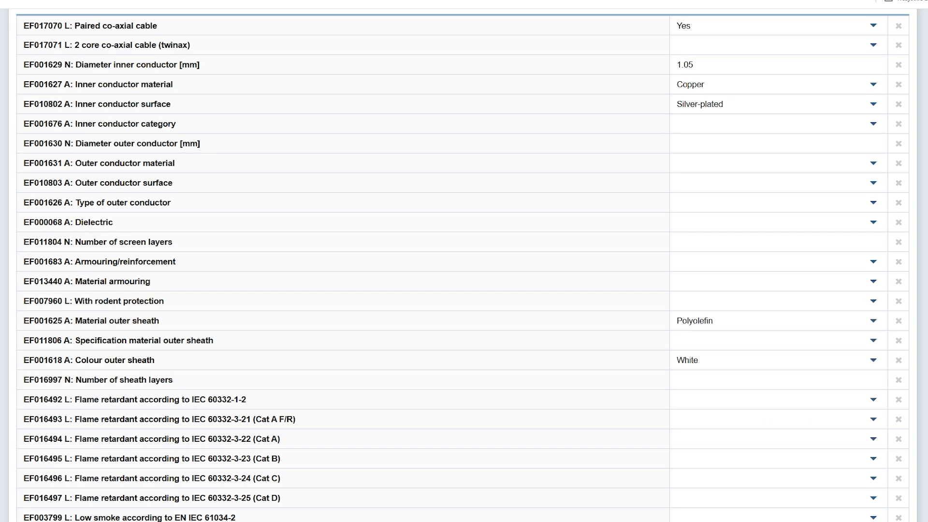
# Open the product's order data in edit mode and look through the available order units.
pyautogui.scroll(10, 464, 262)
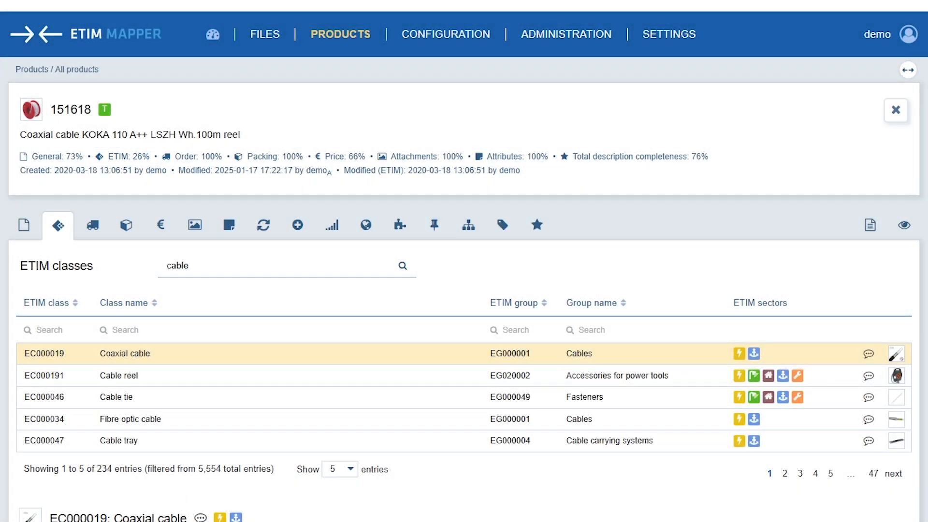
pyautogui.scroll(-1, 464, 261)
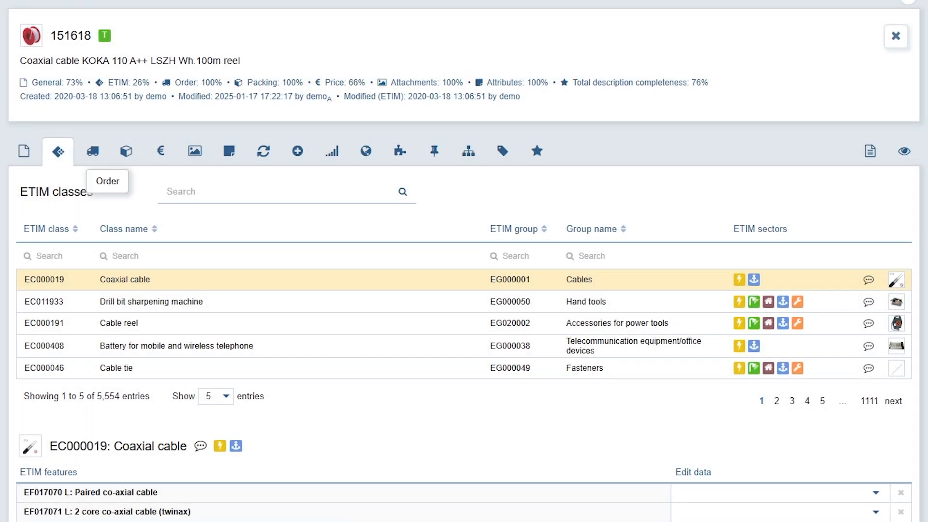
pyautogui.click(89, 159)
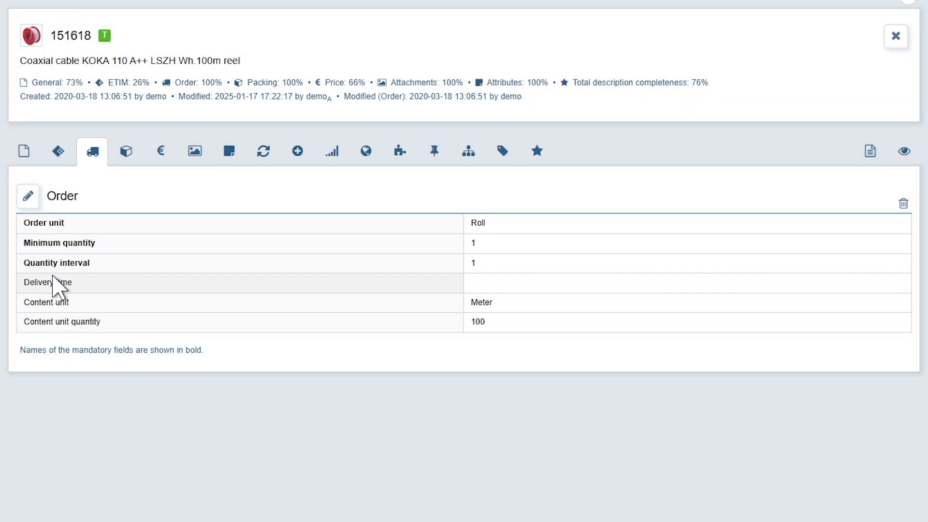
pyautogui.click(28, 196)
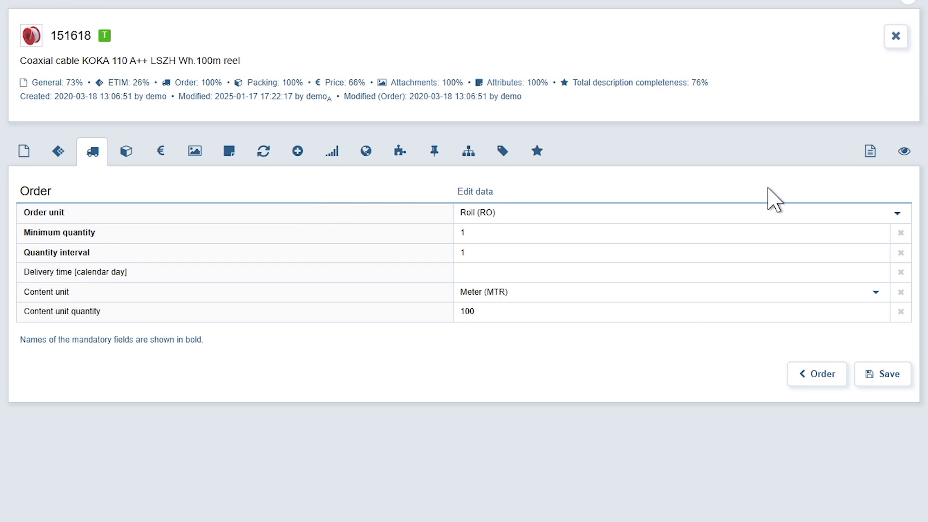
pyautogui.click(906, 213)
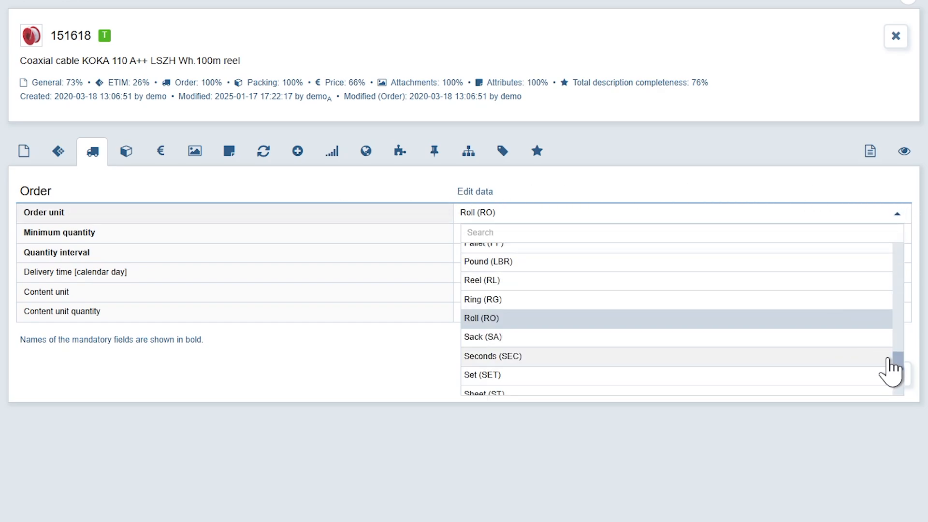
pyautogui.moveTo(895, 359); pyautogui.dragTo(900, 309)
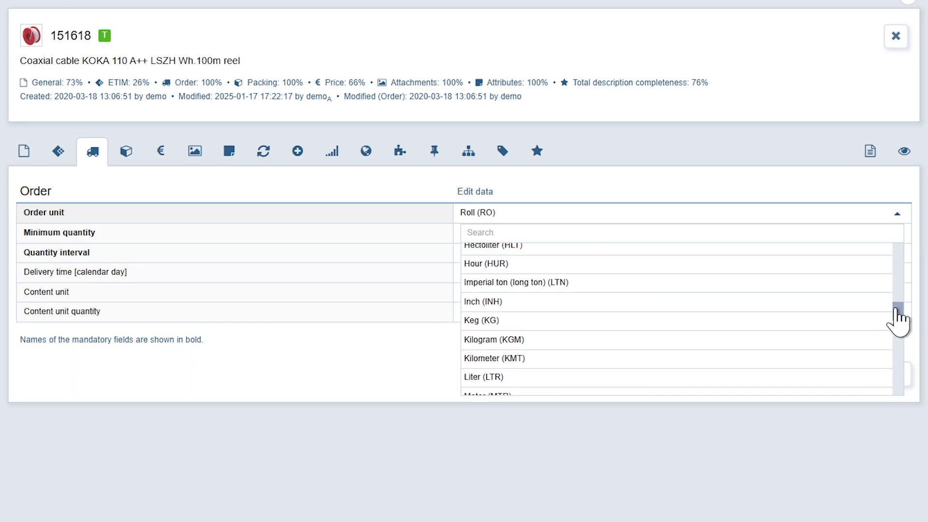
pyautogui.click(892, 215)
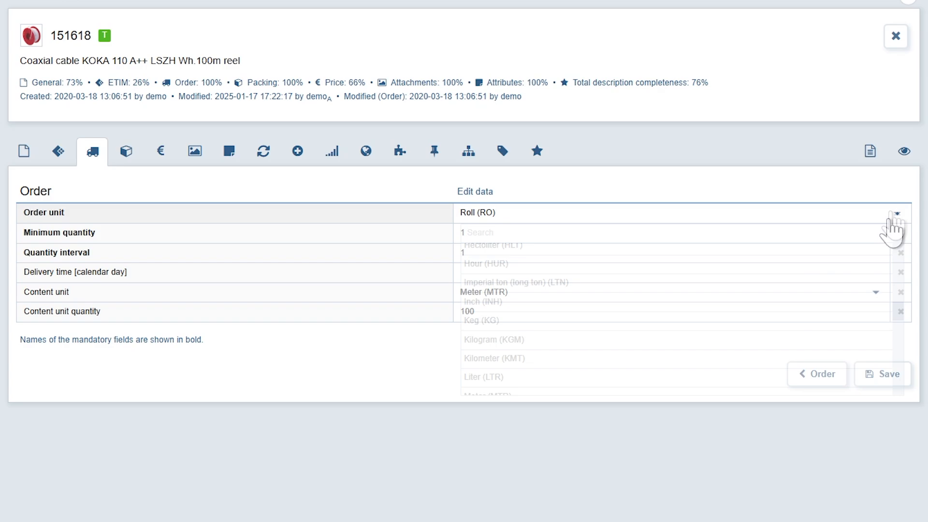
# Look through the available content units in the order data.
pyautogui.click(876, 296)
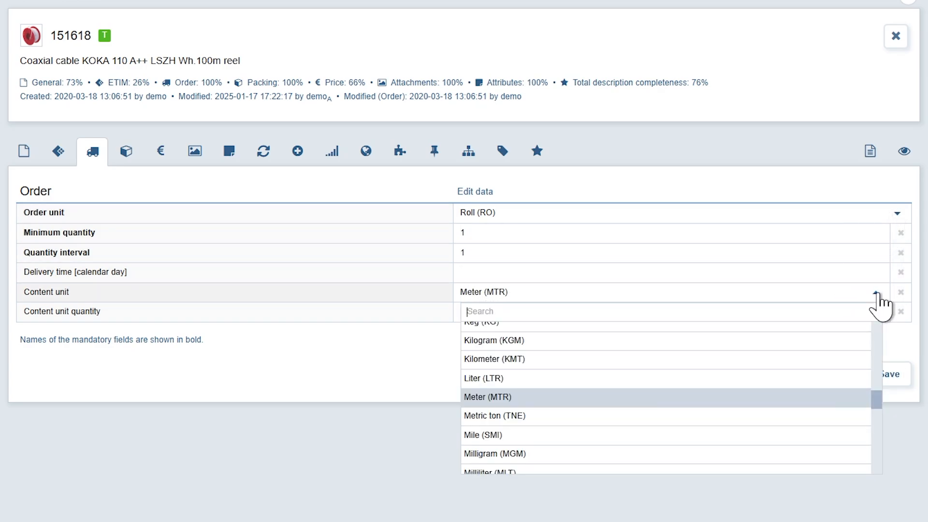
pyautogui.moveTo(878, 408); pyautogui.dragTo(879, 428)
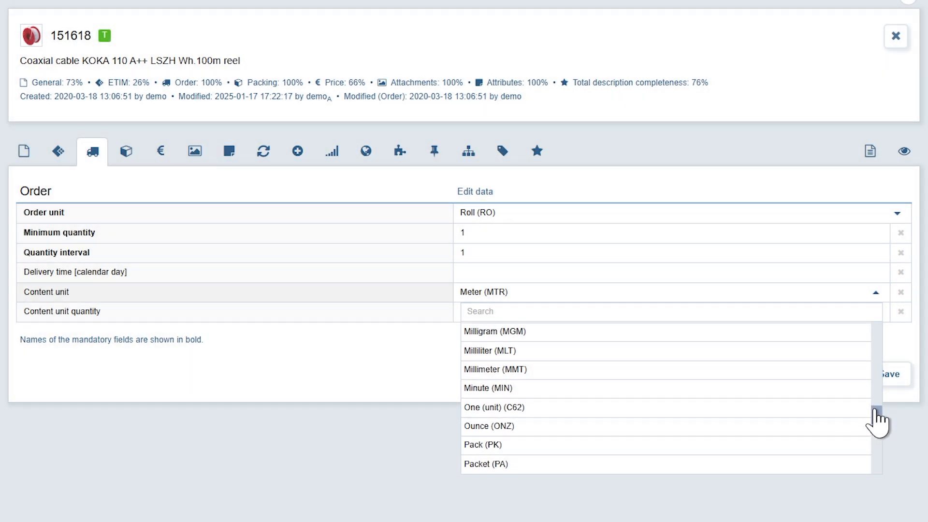
pyautogui.moveTo(879, 422); pyautogui.dragTo(878, 372)
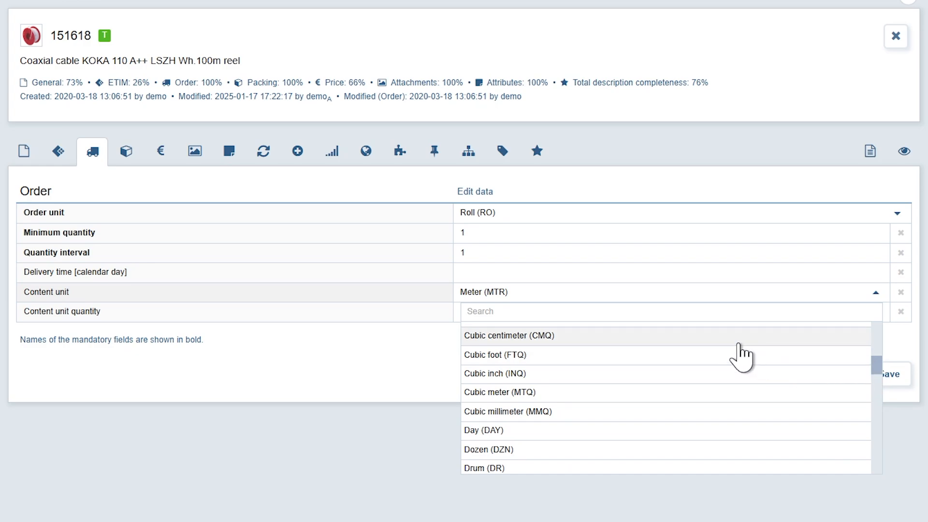
pyautogui.click(877, 293)
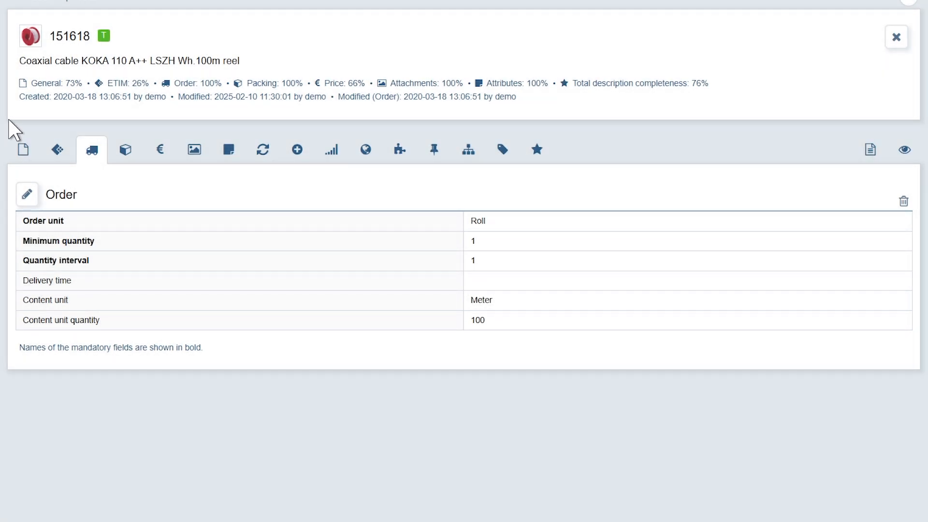
# Start a new packing entry with unit code Box (BX), quantity 1, and length, width and height of 11.
pyautogui.click(124, 151)
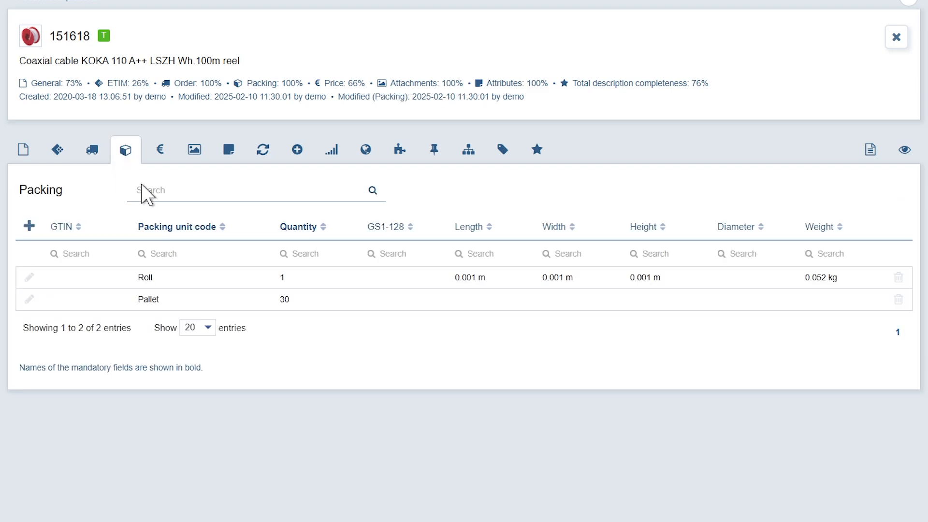
pyautogui.click(29, 226)
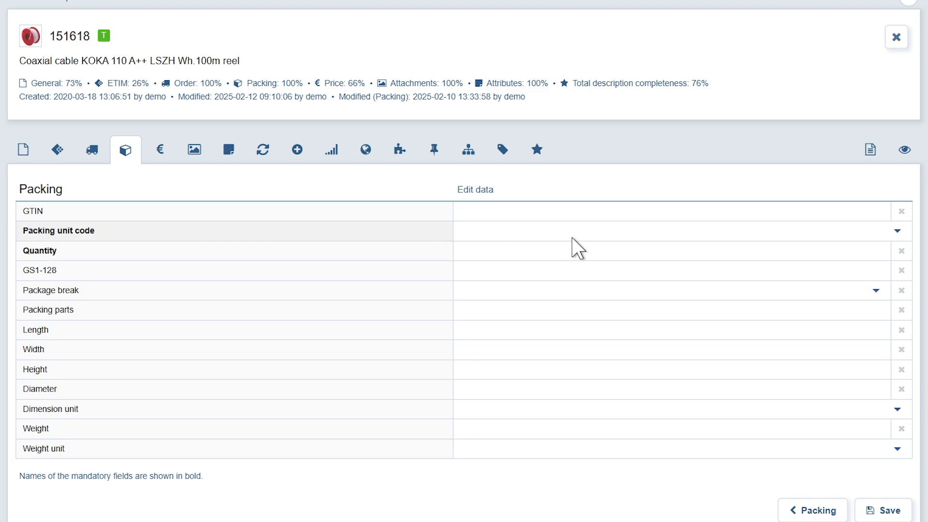
pyautogui.click(735, 237)
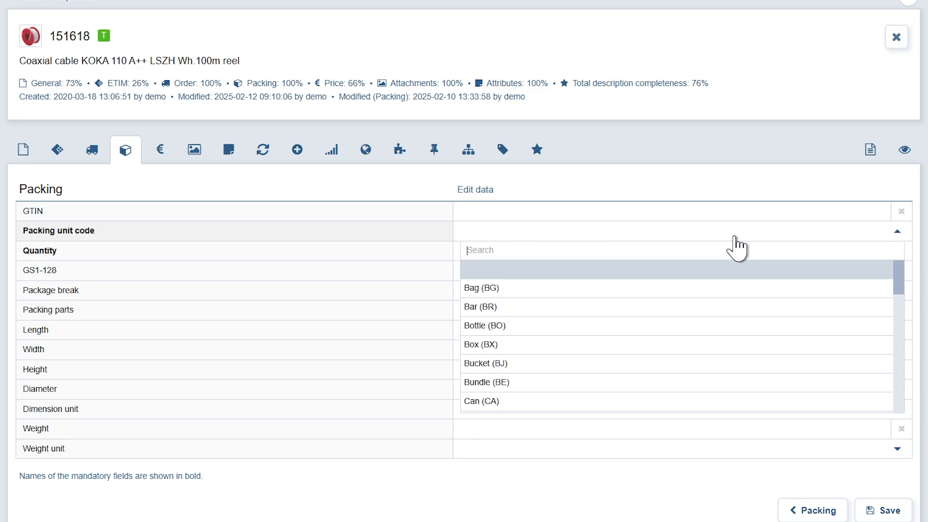
pyautogui.click(569, 355)
pyautogui.click(513, 251)
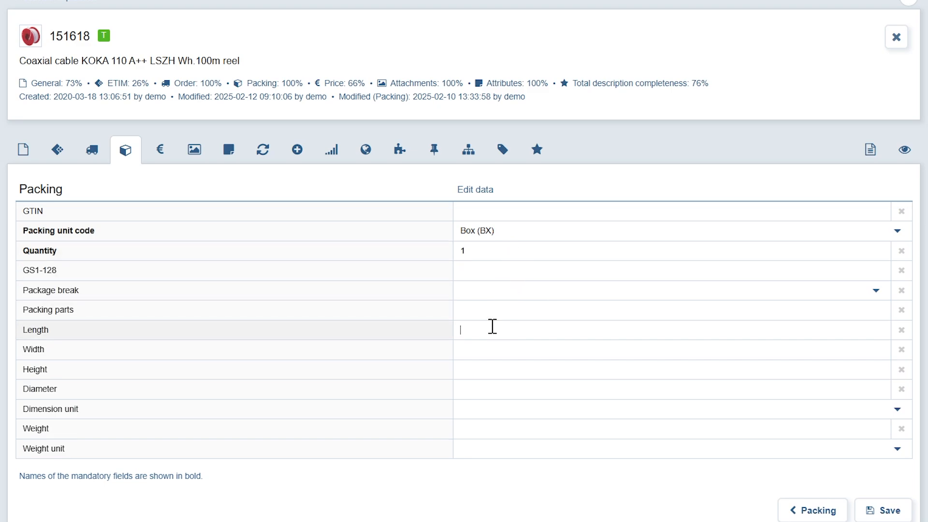
pyautogui.click(482, 351)
pyautogui.write('1')
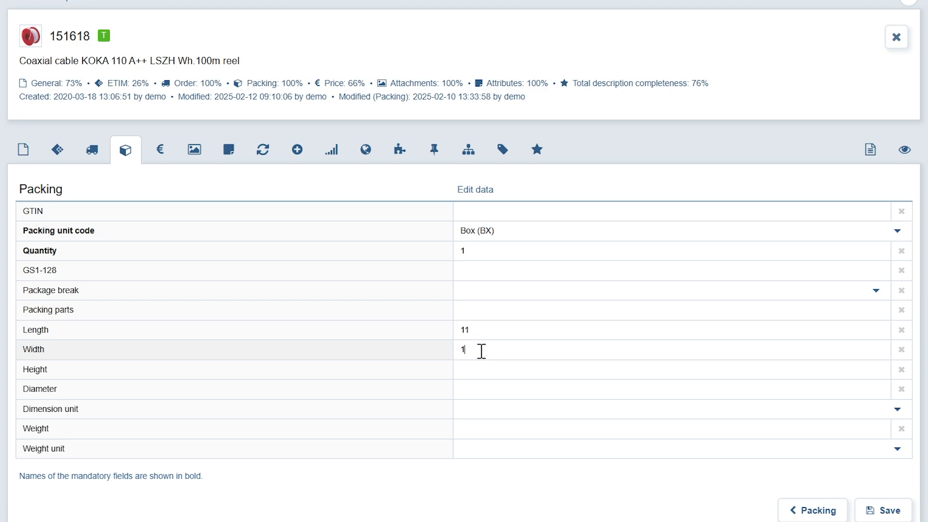
pyautogui.write('1')
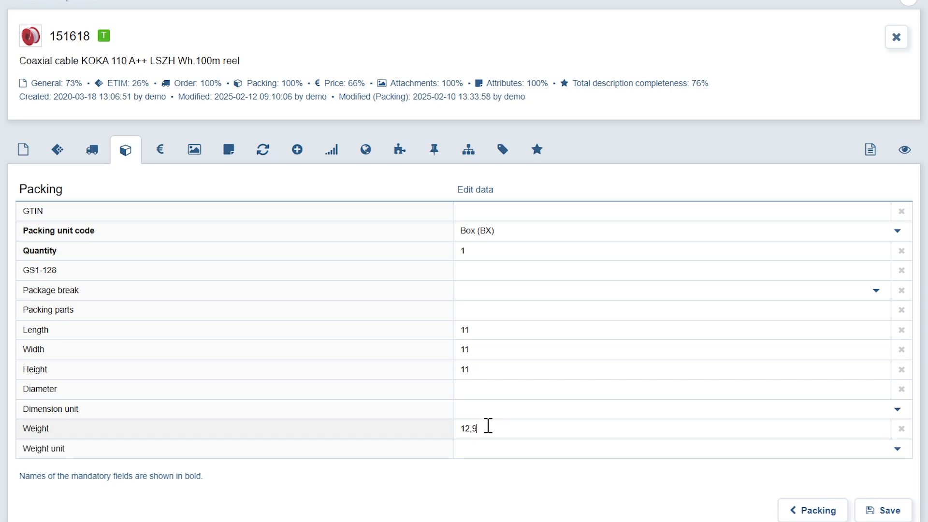
# Set the Box packing's weight to 12,8 Kilogram (KGM) and save the entry.
pyautogui.click(487, 448)
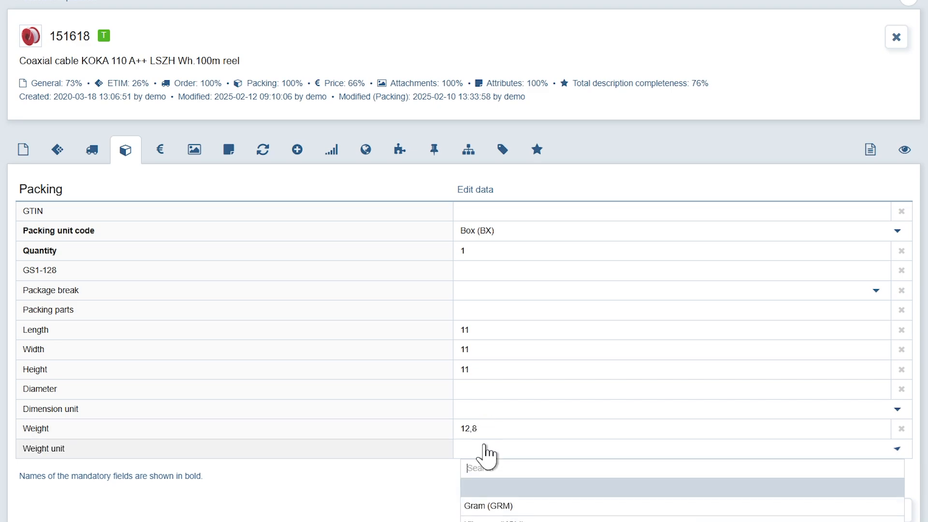
pyautogui.scroll(-1, 488, 447)
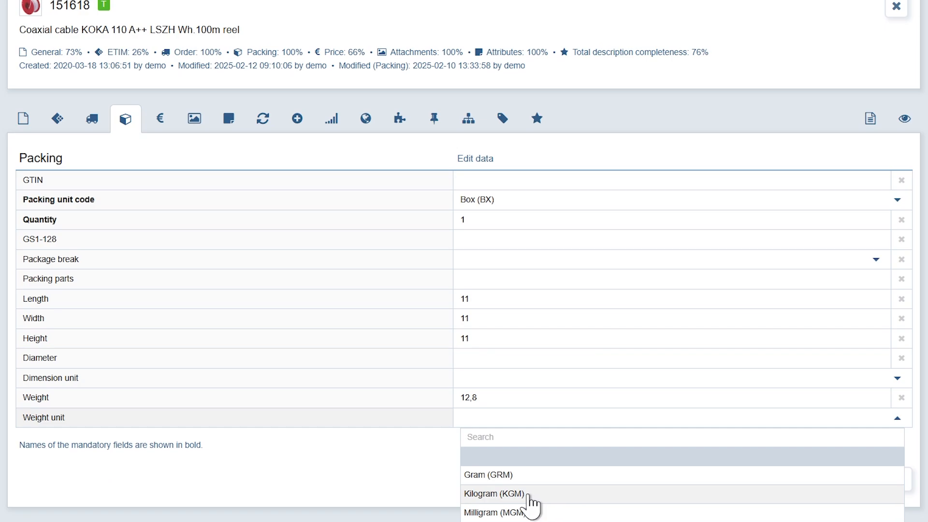
pyautogui.click(502, 494)
pyautogui.scroll(1, 464, 261)
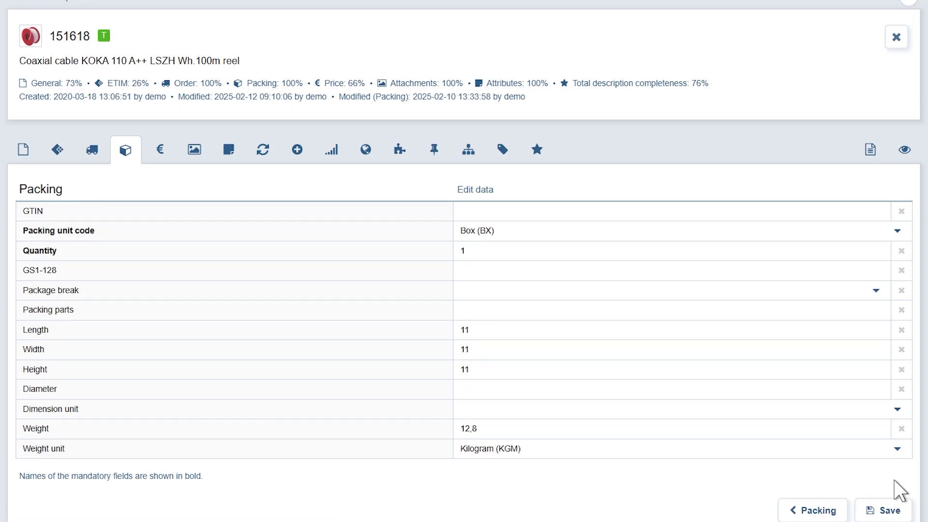
pyautogui.click(892, 514)
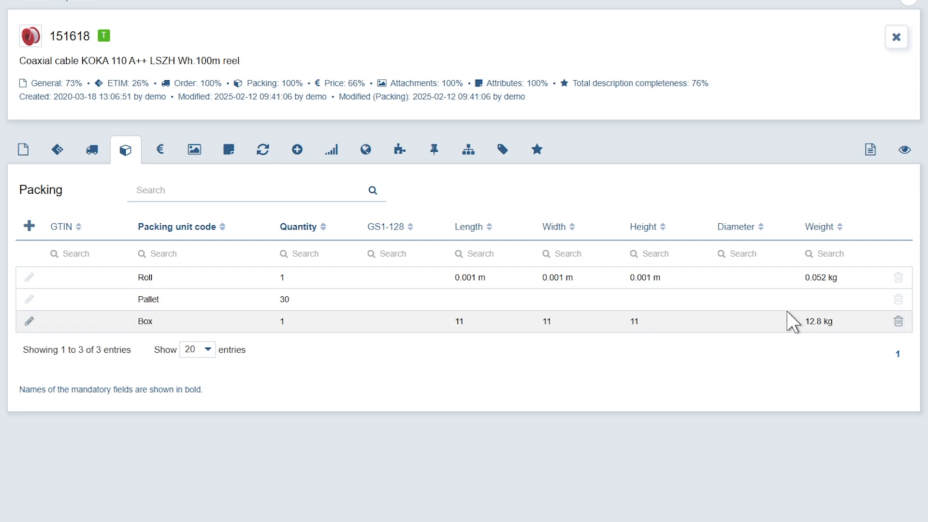
# Delete the Box packing entry from the product's packing list.
pyautogui.click(898, 321)
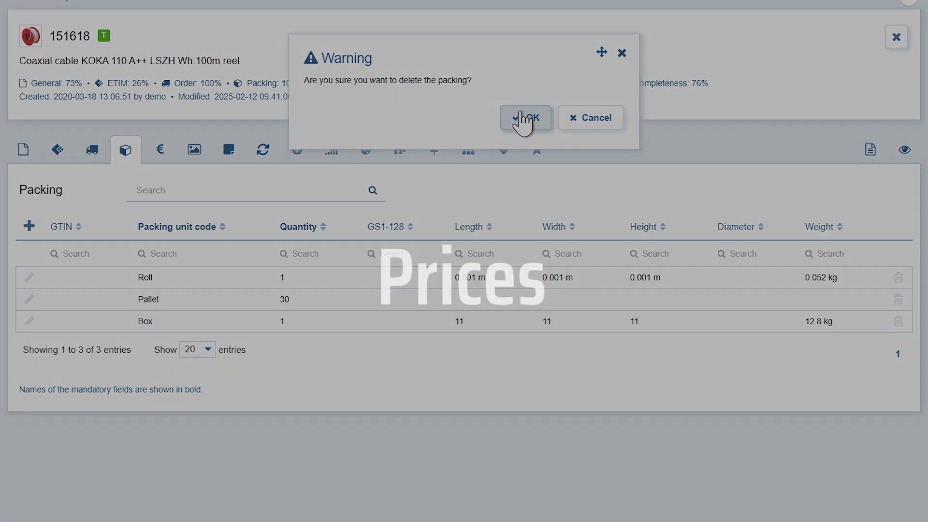
pyautogui.click(522, 119)
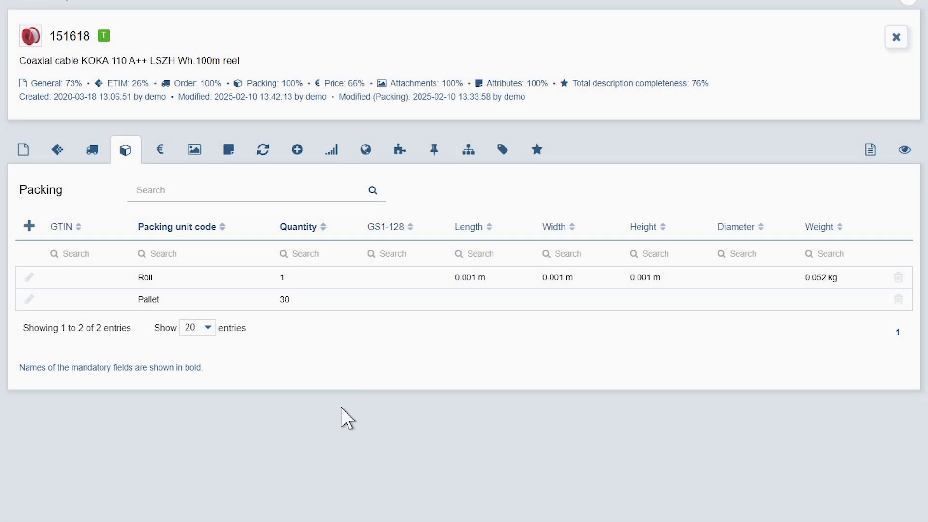
# Start a new price entry with price unit Box (BX), price quantity 1 and recommended retail price 86.75.
pyautogui.click(162, 163)
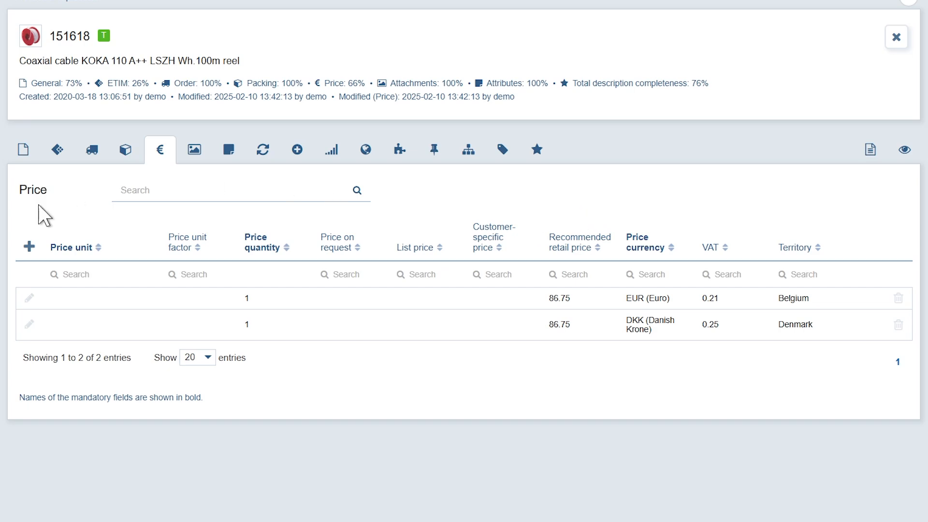
pyautogui.click(29, 249)
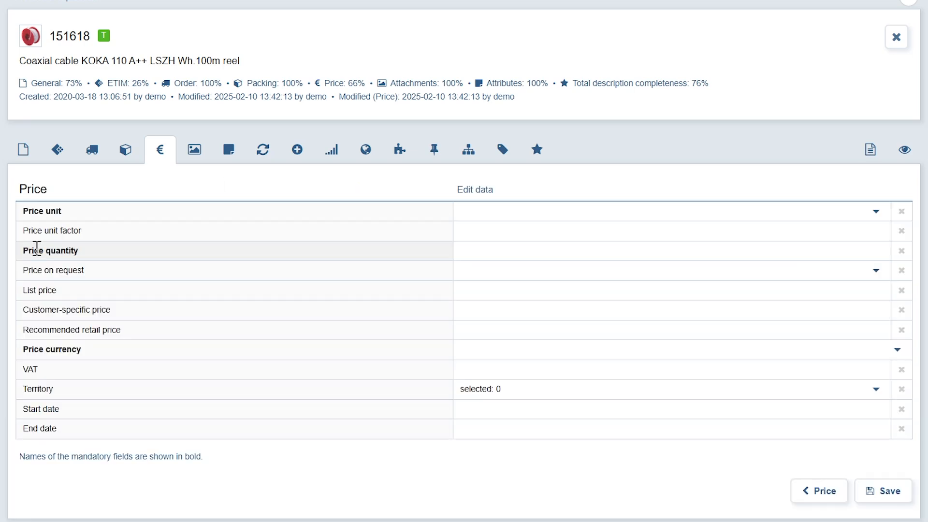
pyautogui.click(776, 213)
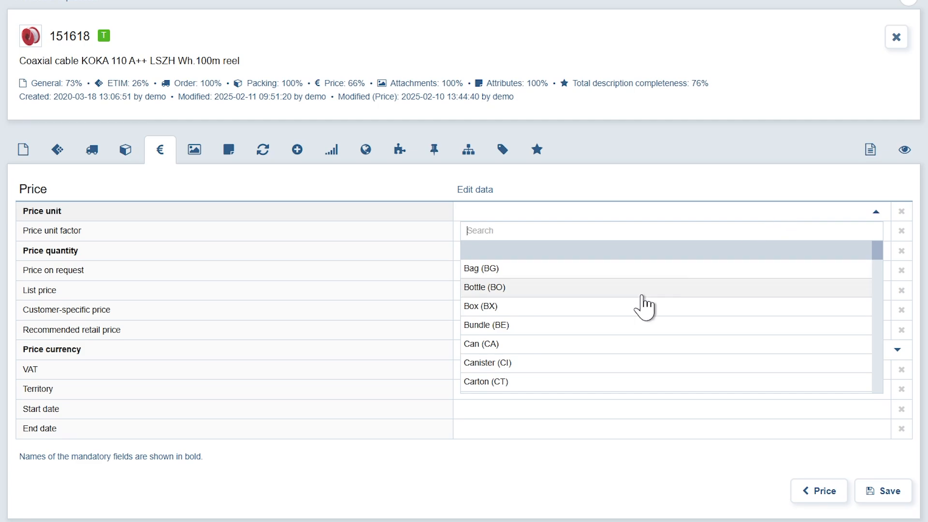
pyautogui.click(629, 307)
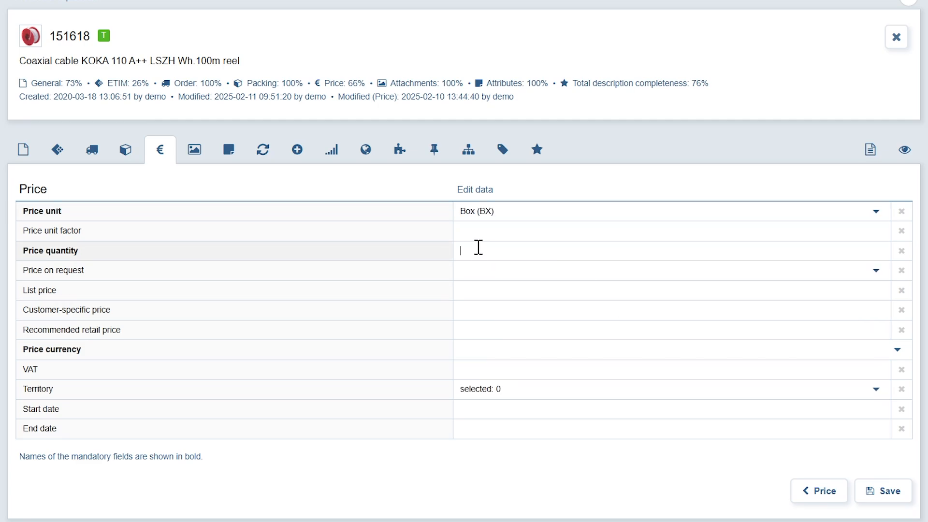
pyautogui.click(481, 284)
pyautogui.click(481, 283)
pyautogui.click(503, 330)
pyautogui.write('86.75')
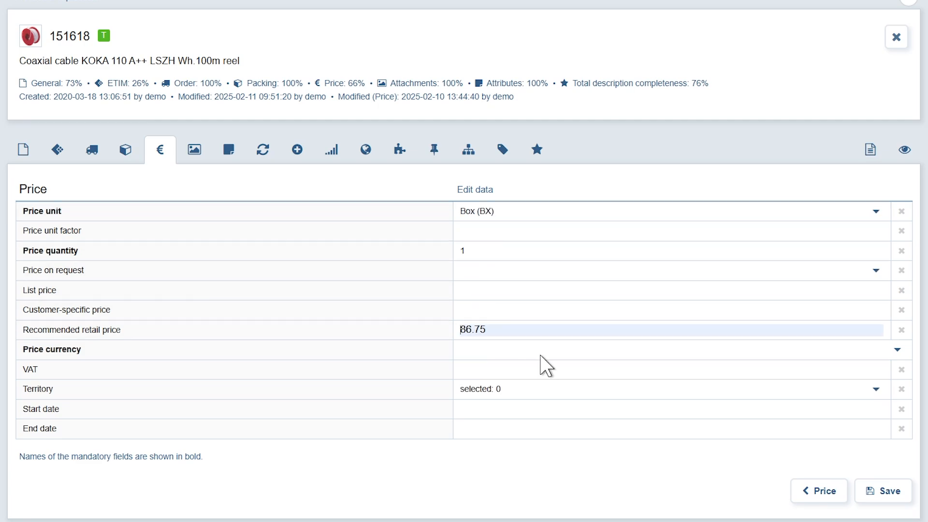
# Set the new price's currency to US Dollar (USD), VAT to 0.09 and territory to United States (US).
pyautogui.click(525, 354)
pyautogui.write('us')
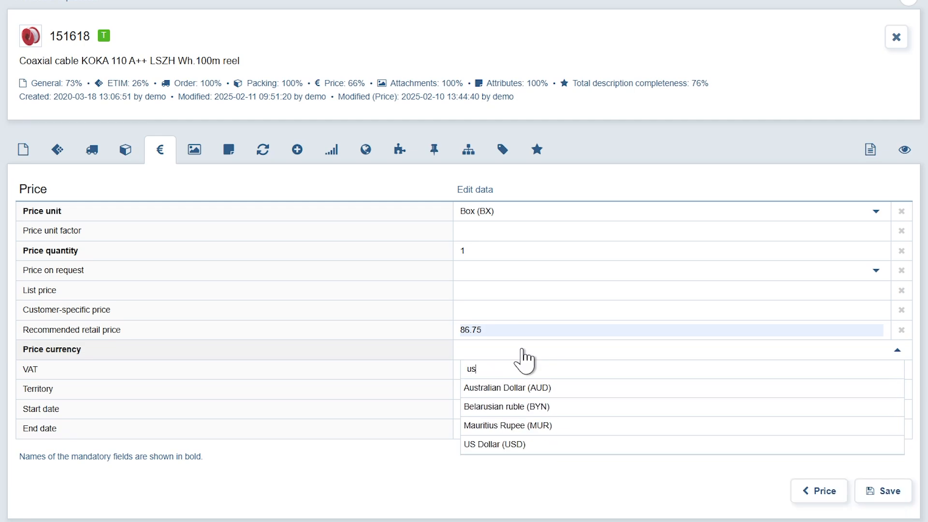
pyautogui.click(498, 444)
pyautogui.click(486, 367)
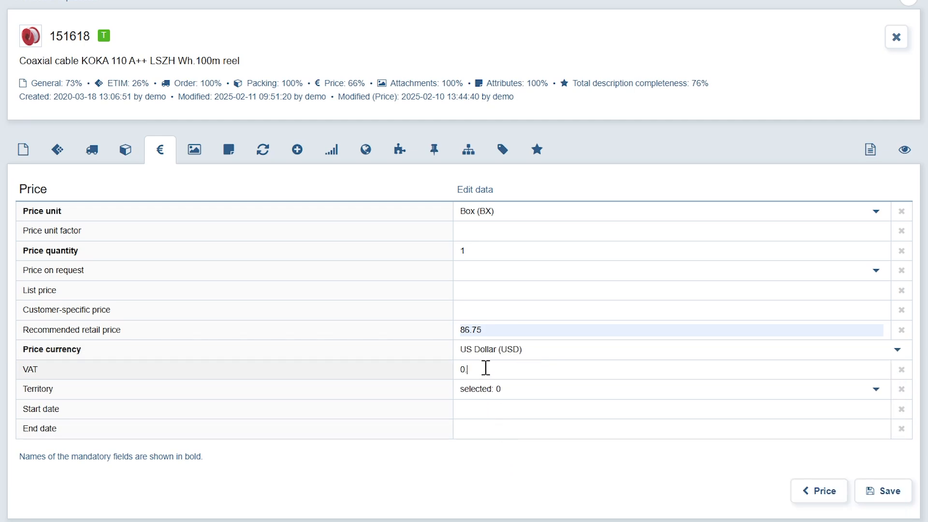
pyautogui.click(558, 391)
pyautogui.write('us')
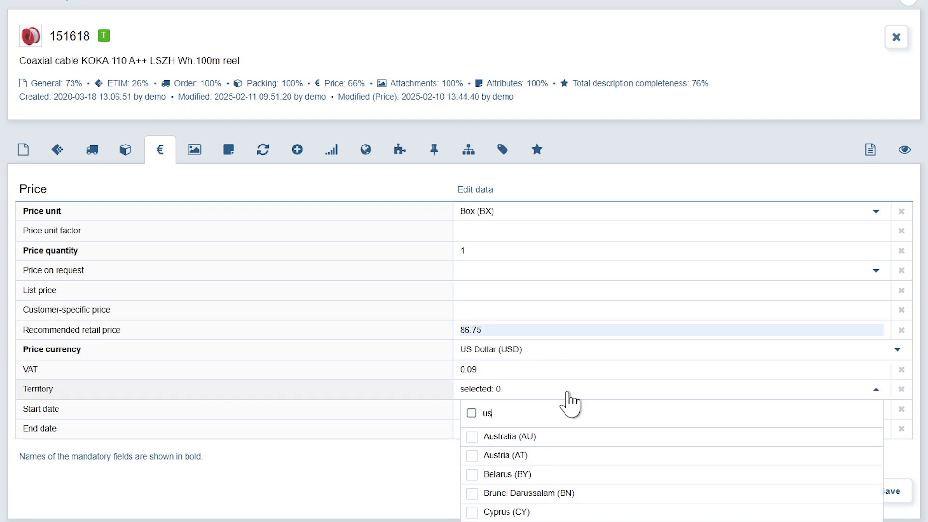
pyautogui.scroll(-2, 648, 431)
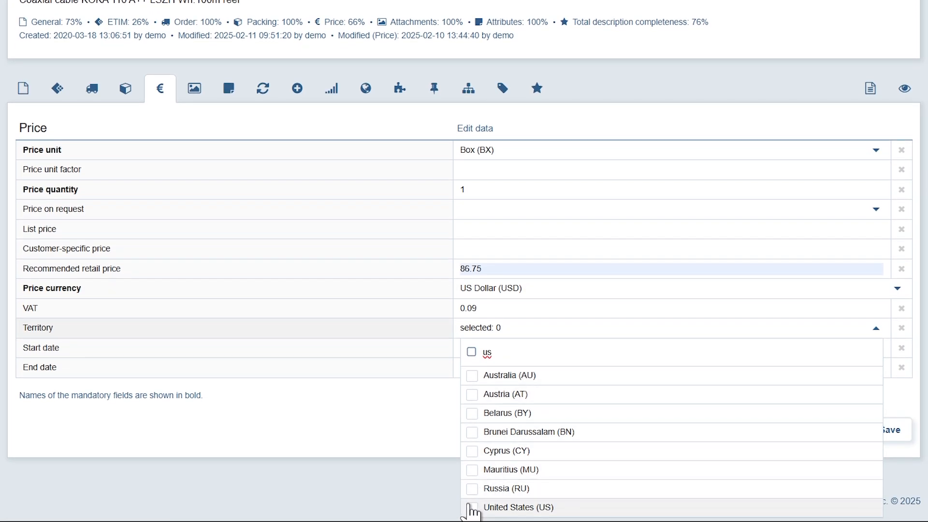
pyautogui.click(473, 508)
pyautogui.scroll(2, 481, 383)
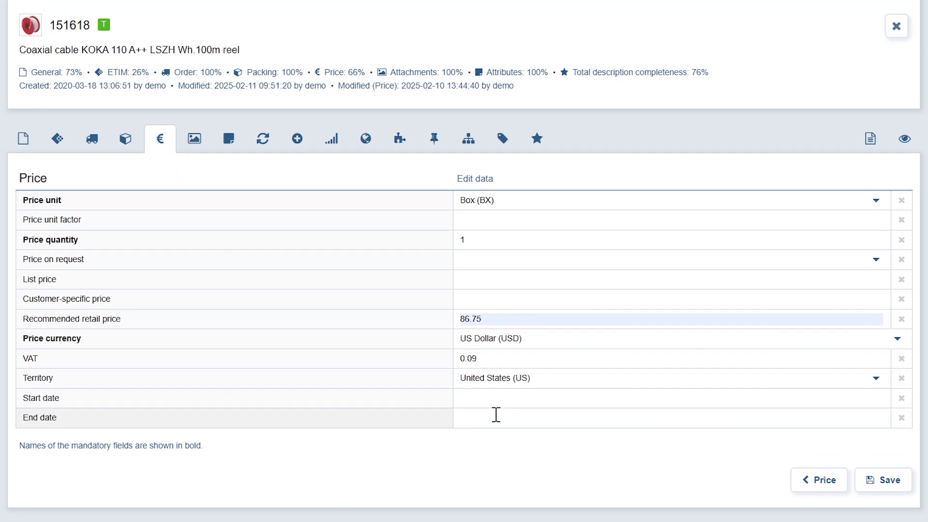
# Set the new price's end date to 2025-12-12 and save the price.
pyautogui.click(497, 415)
pyautogui.write('2025')
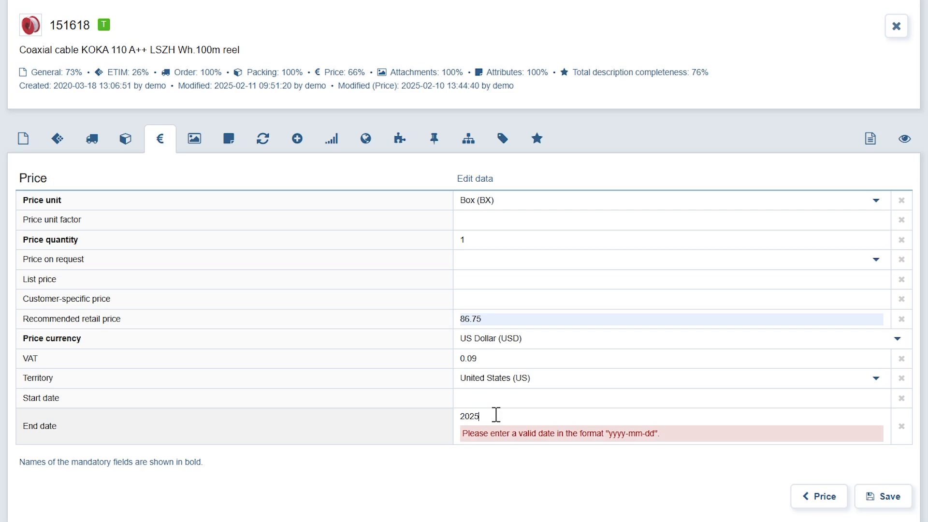
pyautogui.write('-12-12')
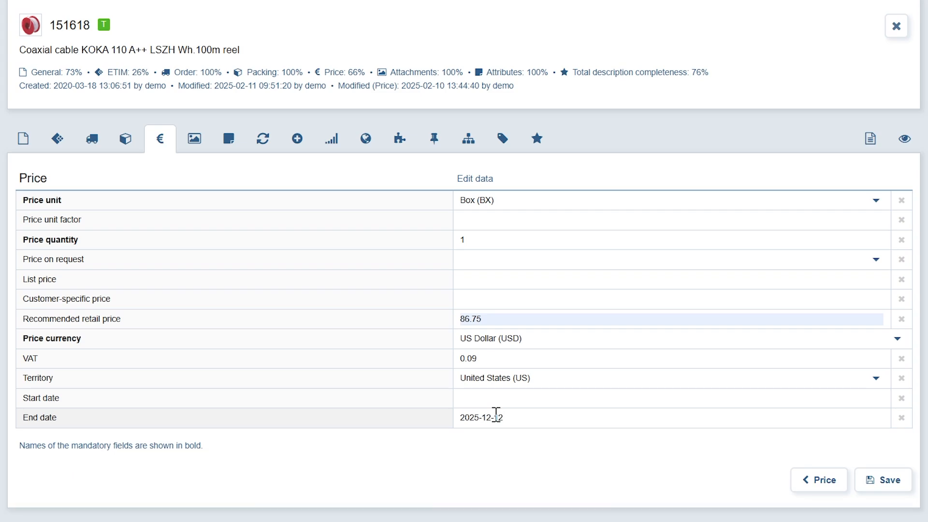
pyautogui.click(903, 485)
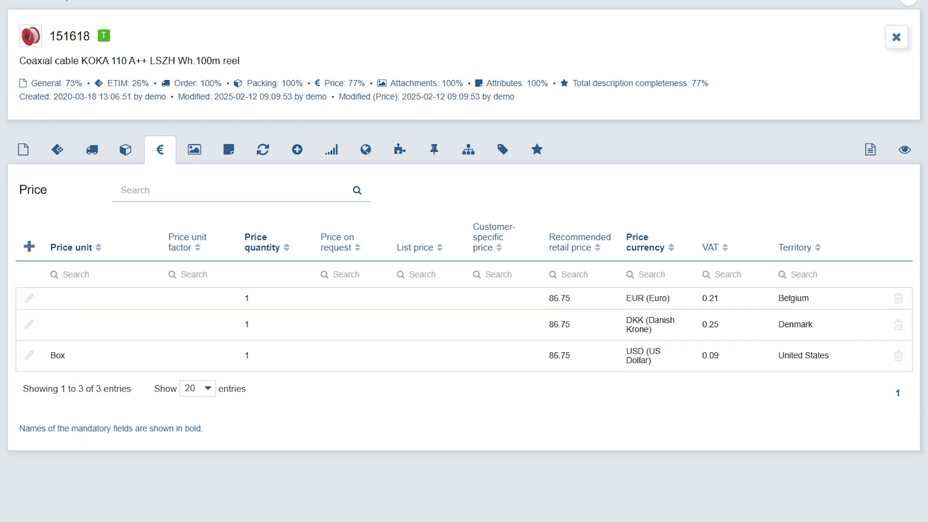
# Delete the United States price entry from the product's price list.
pyautogui.click(898, 356)
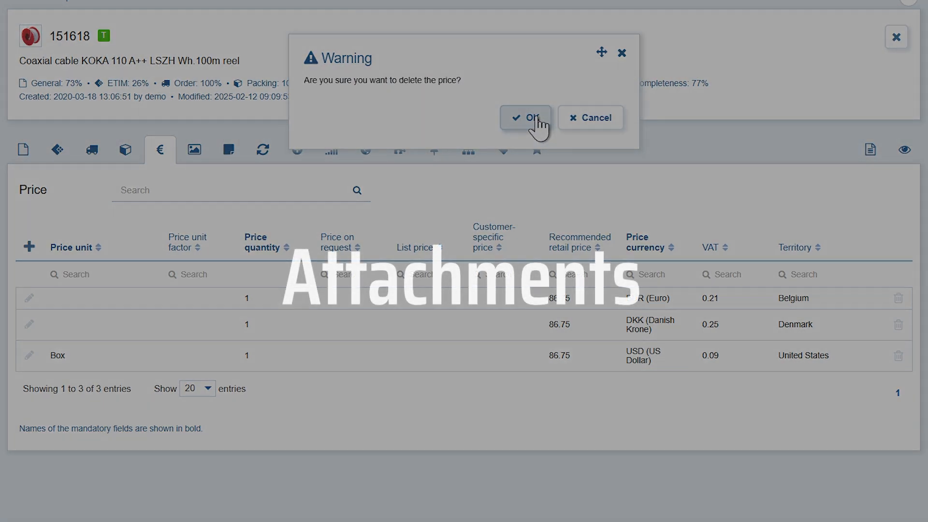
pyautogui.click(535, 120)
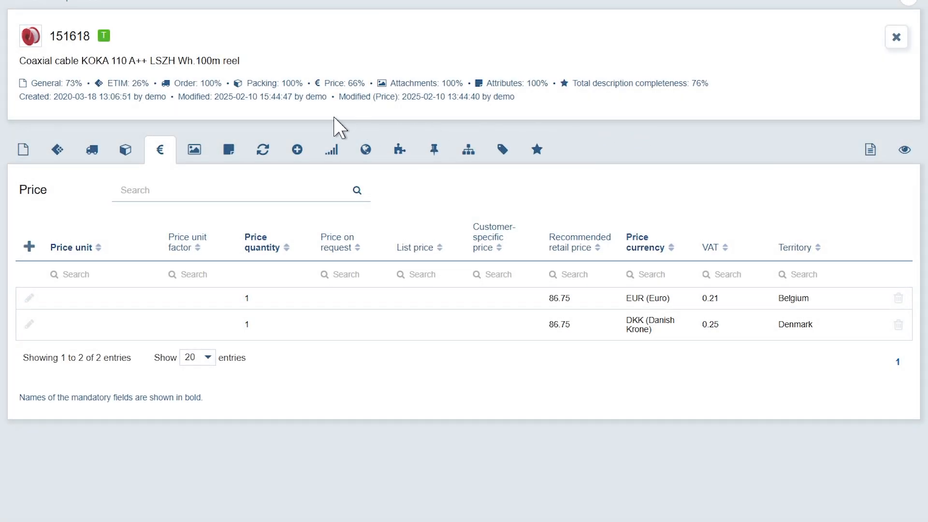
# Start a new attachment of type Main product picture (ATX015) using _KOKA_110_HD_white_250m_spool_Cables_BLUE_01.jpg from the disk space.
pyautogui.click(193, 158)
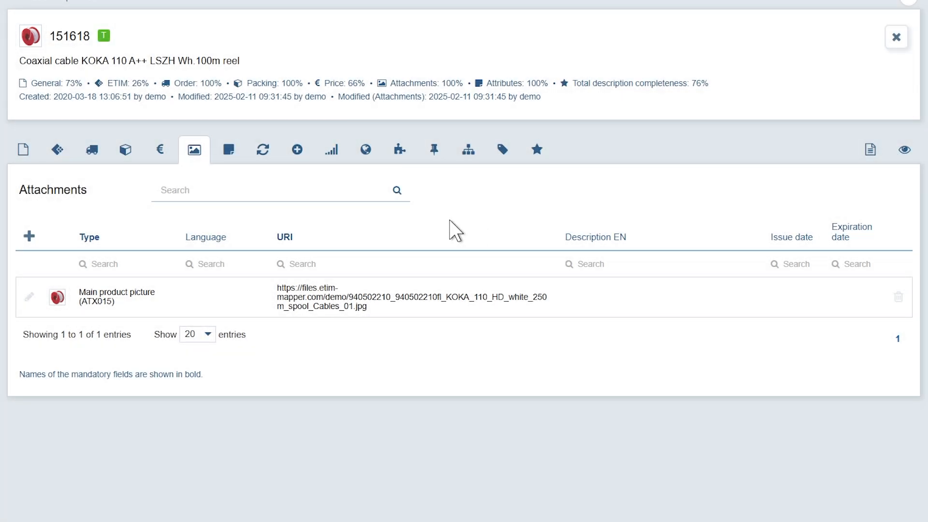
pyautogui.click(29, 238)
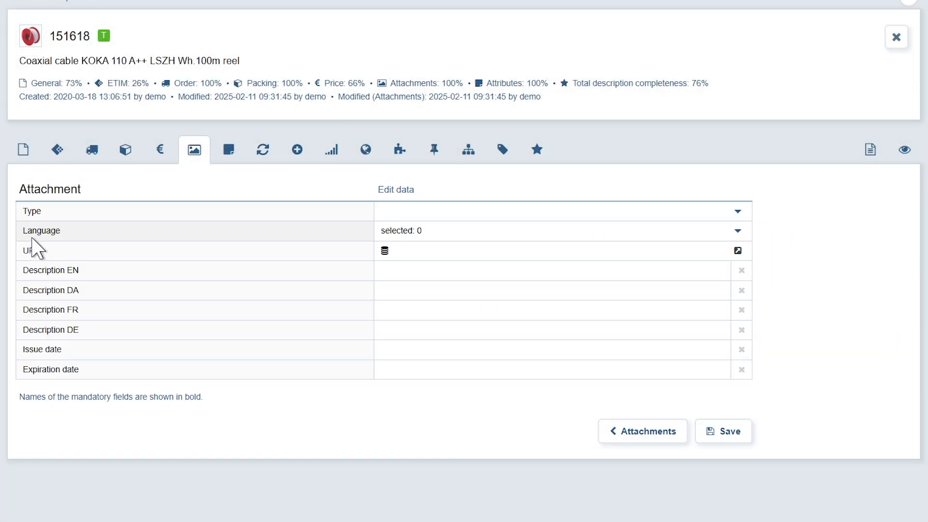
pyautogui.click(740, 213)
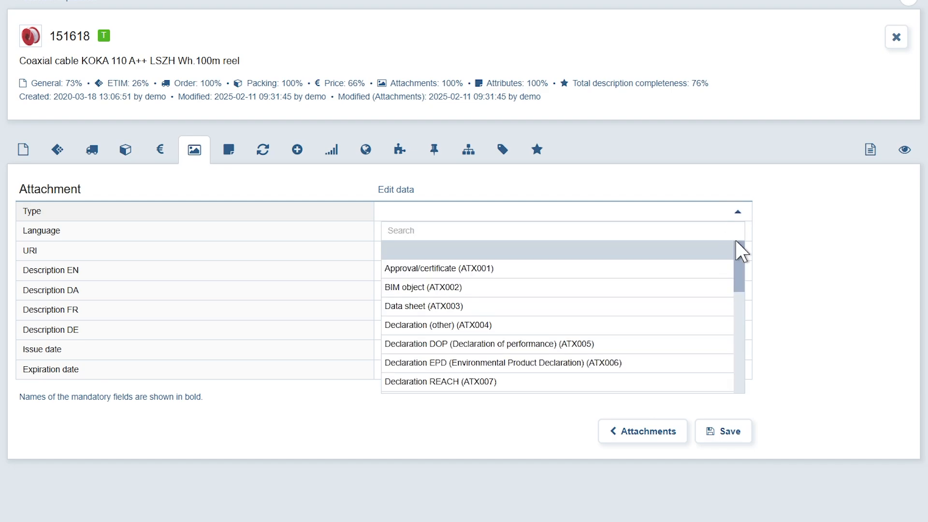
pyautogui.moveTo(739, 261); pyautogui.dragTo(738, 352)
pyautogui.click(622, 295)
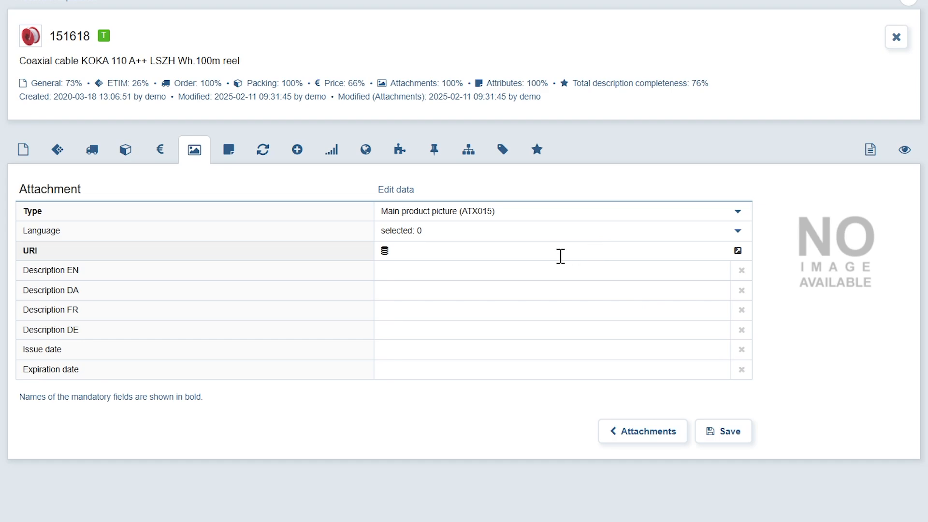
pyautogui.click(384, 251)
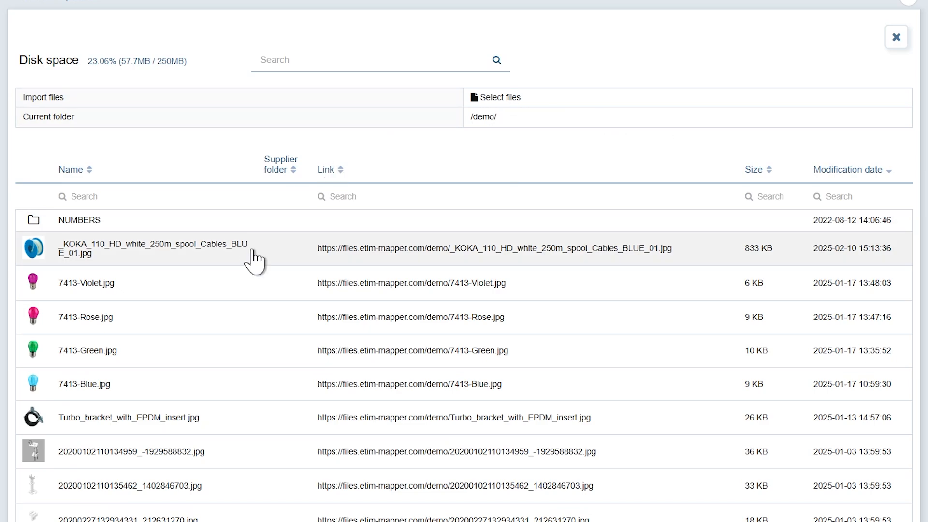
pyautogui.click(498, 265)
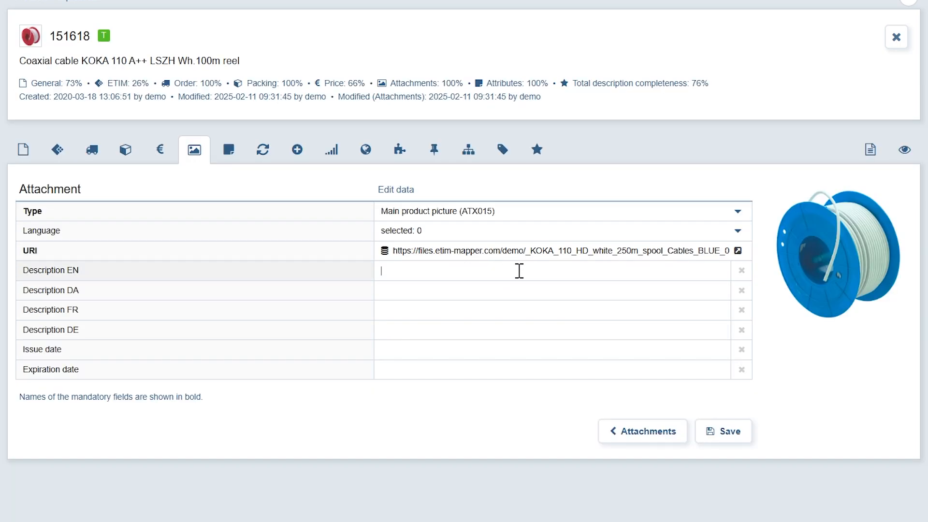
# Set the attachment's English description to "Coaxial cable KOKA Blue" and its expiration date to 2025-12-12, and save it.
pyautogui.click(518, 272)
pyautogui.write('Coaxial cable KOKA Blue')
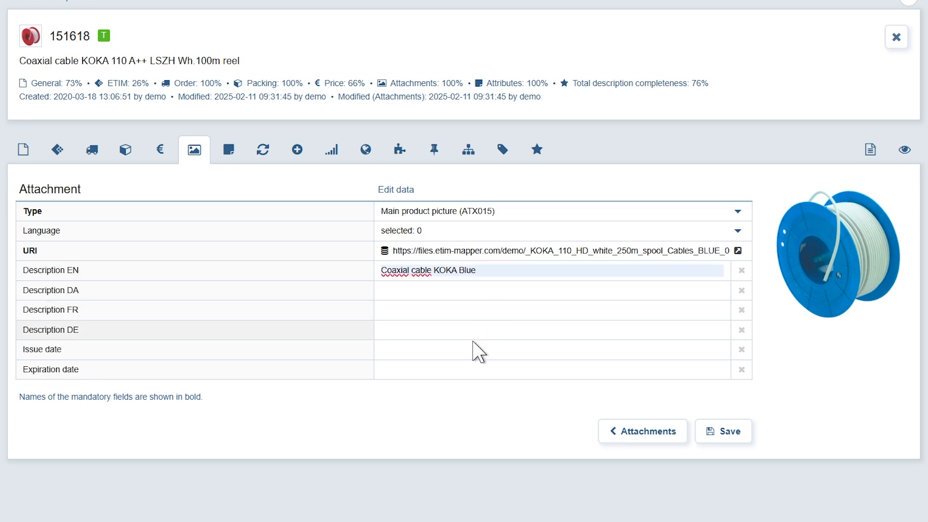
pyautogui.click(468, 366)
pyautogui.write('2025-12-12')
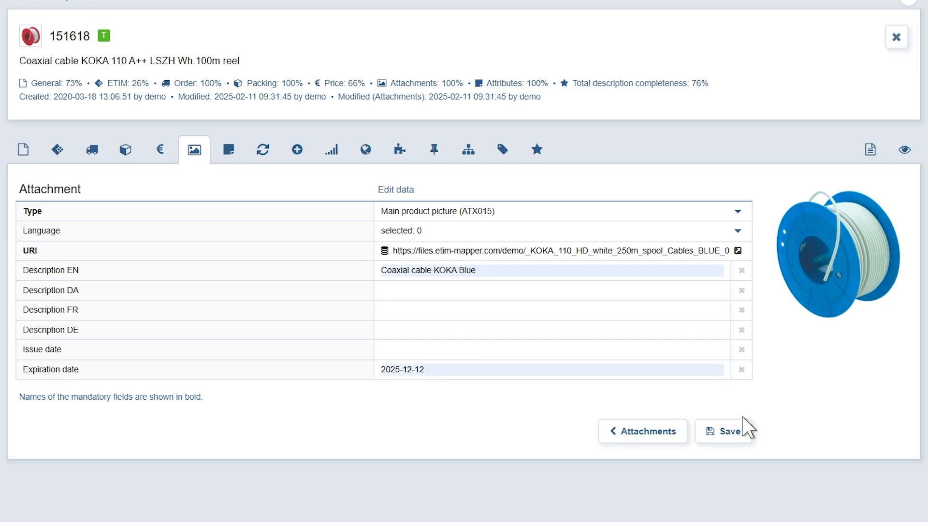
pyautogui.click(727, 440)
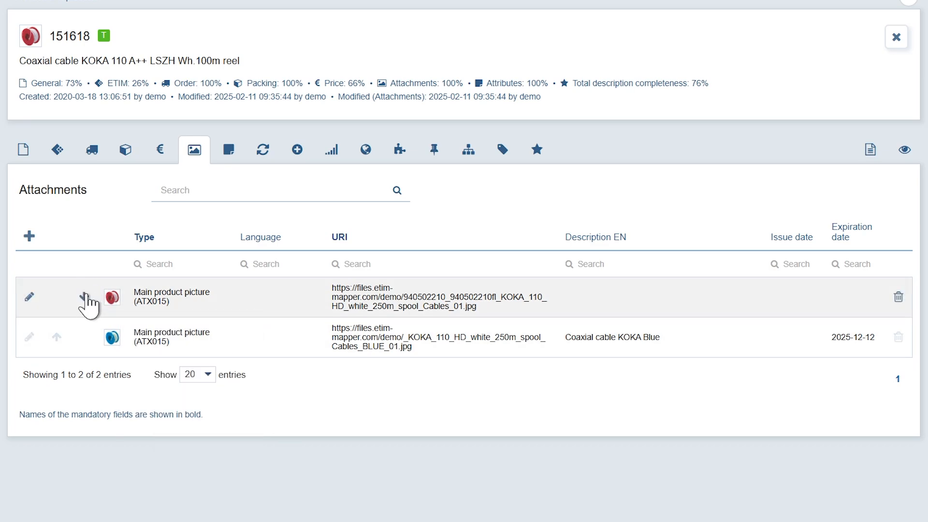
# Reorder the two product pictures so the blue spool comes first, preview them, and restore the red spool to first place.
pyautogui.click(85, 296)
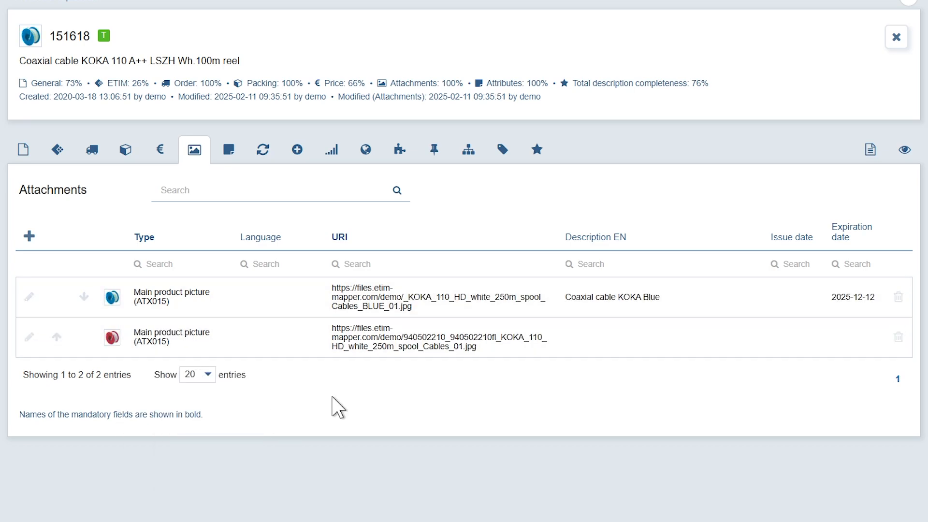
pyautogui.moveTo(27, 35)
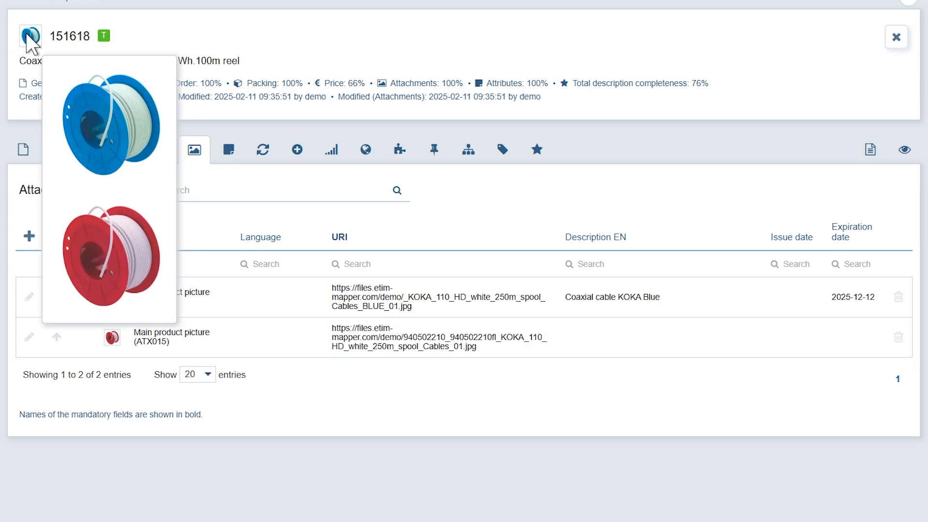
pyautogui.click(84, 296)
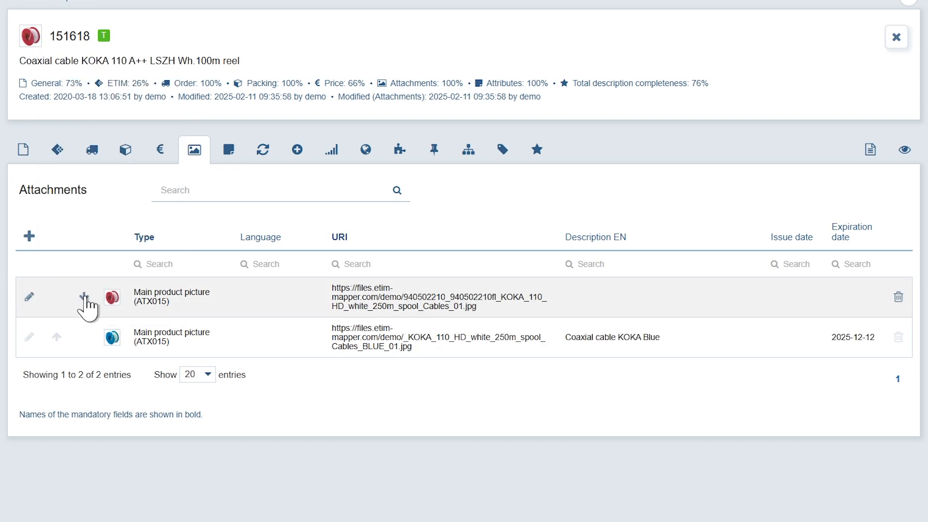